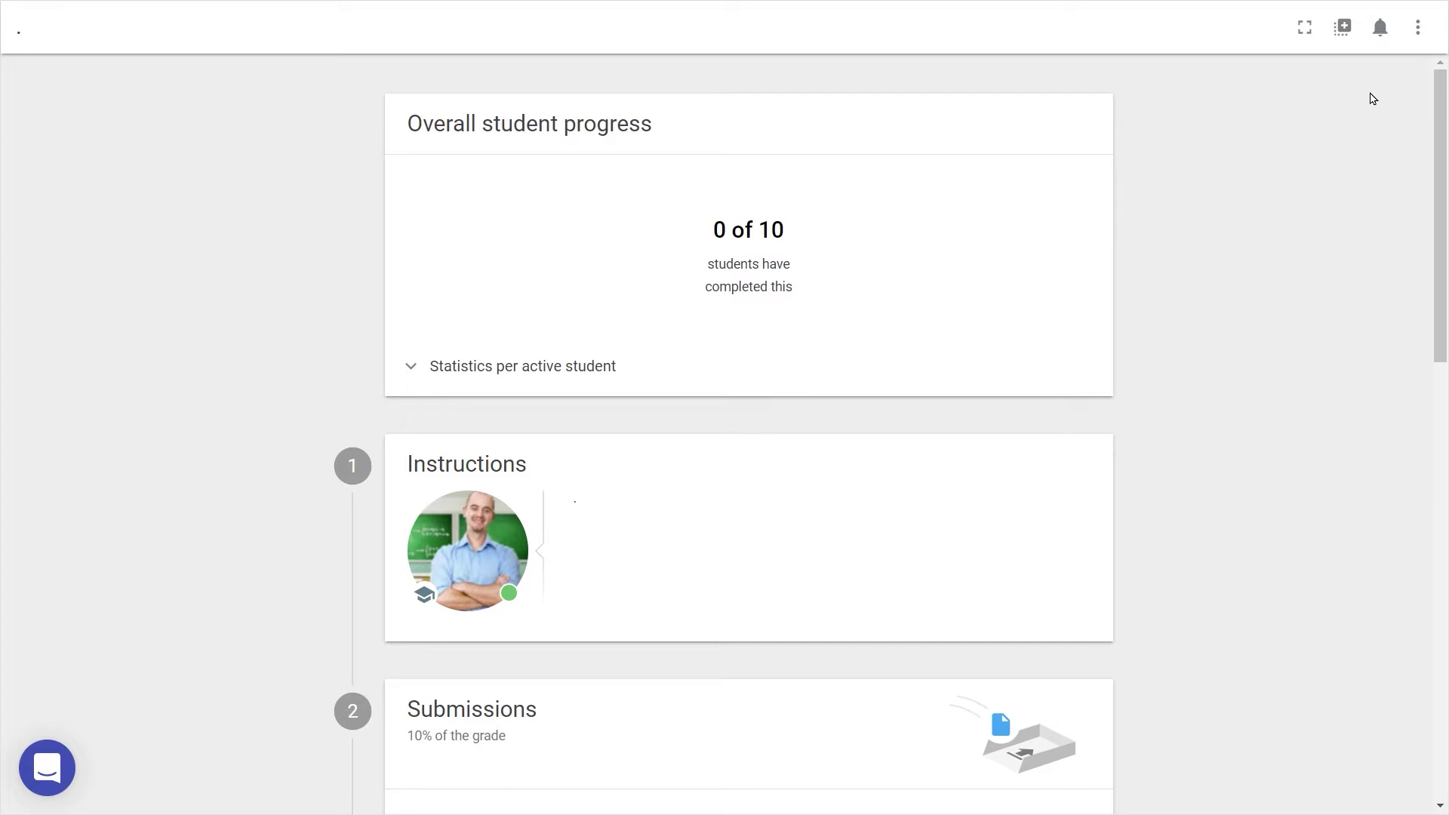
Put the activity into edit mode and retitle it 'Peer Review Draft'.
click(1417, 28)
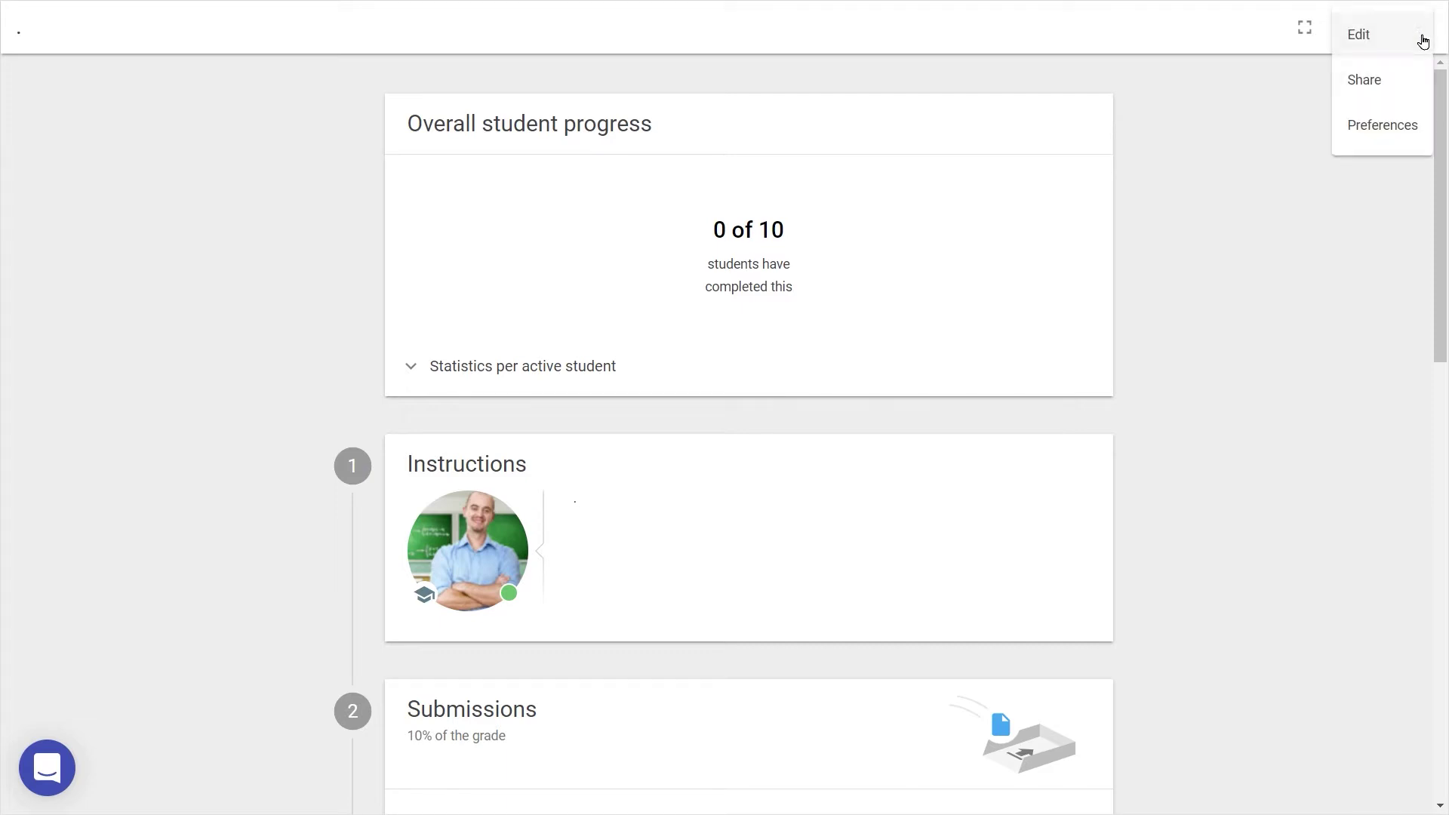
click(1422, 38)
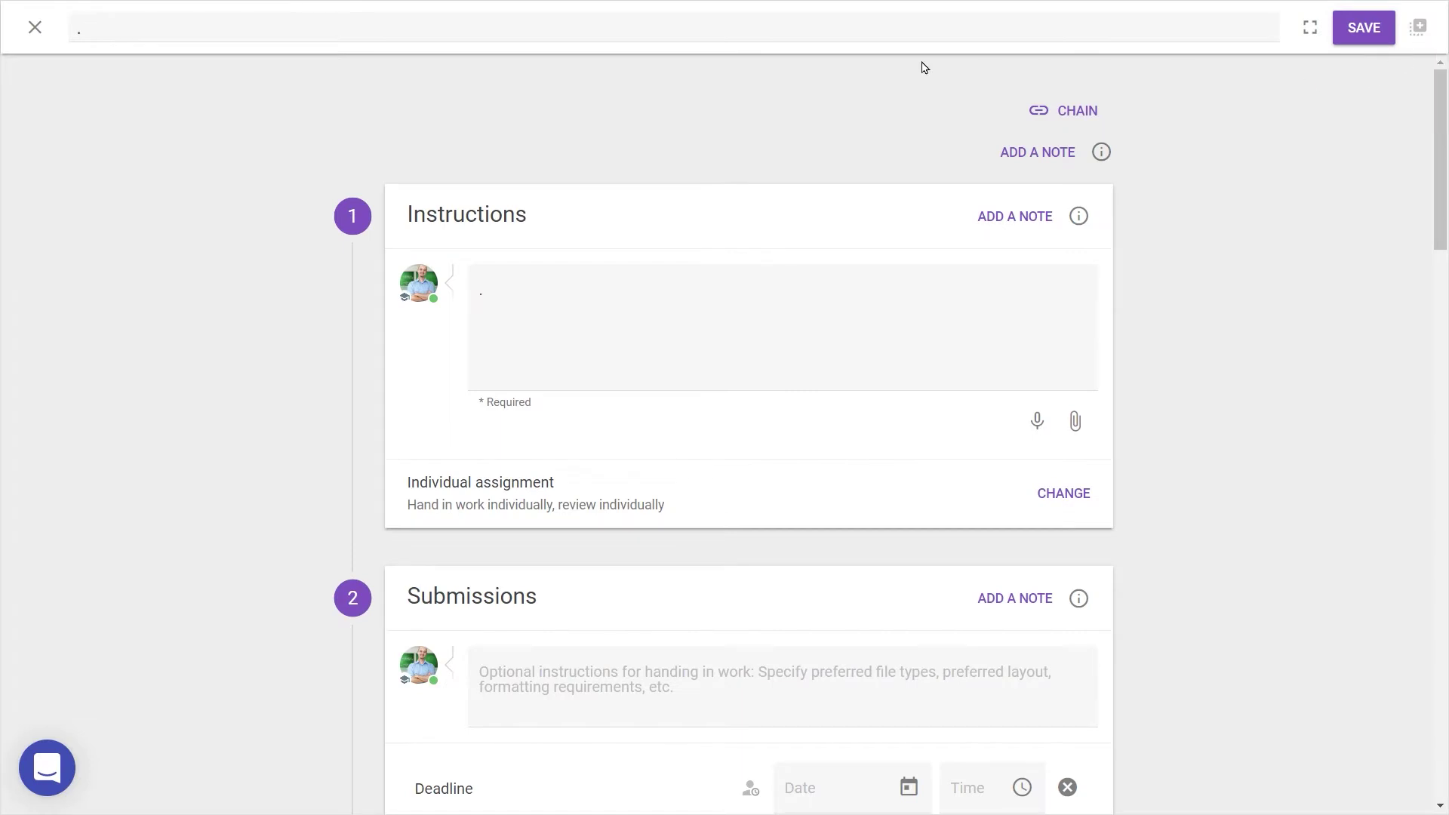
click(585, 43)
key(BackSpace)
text(Peer Review Draft)
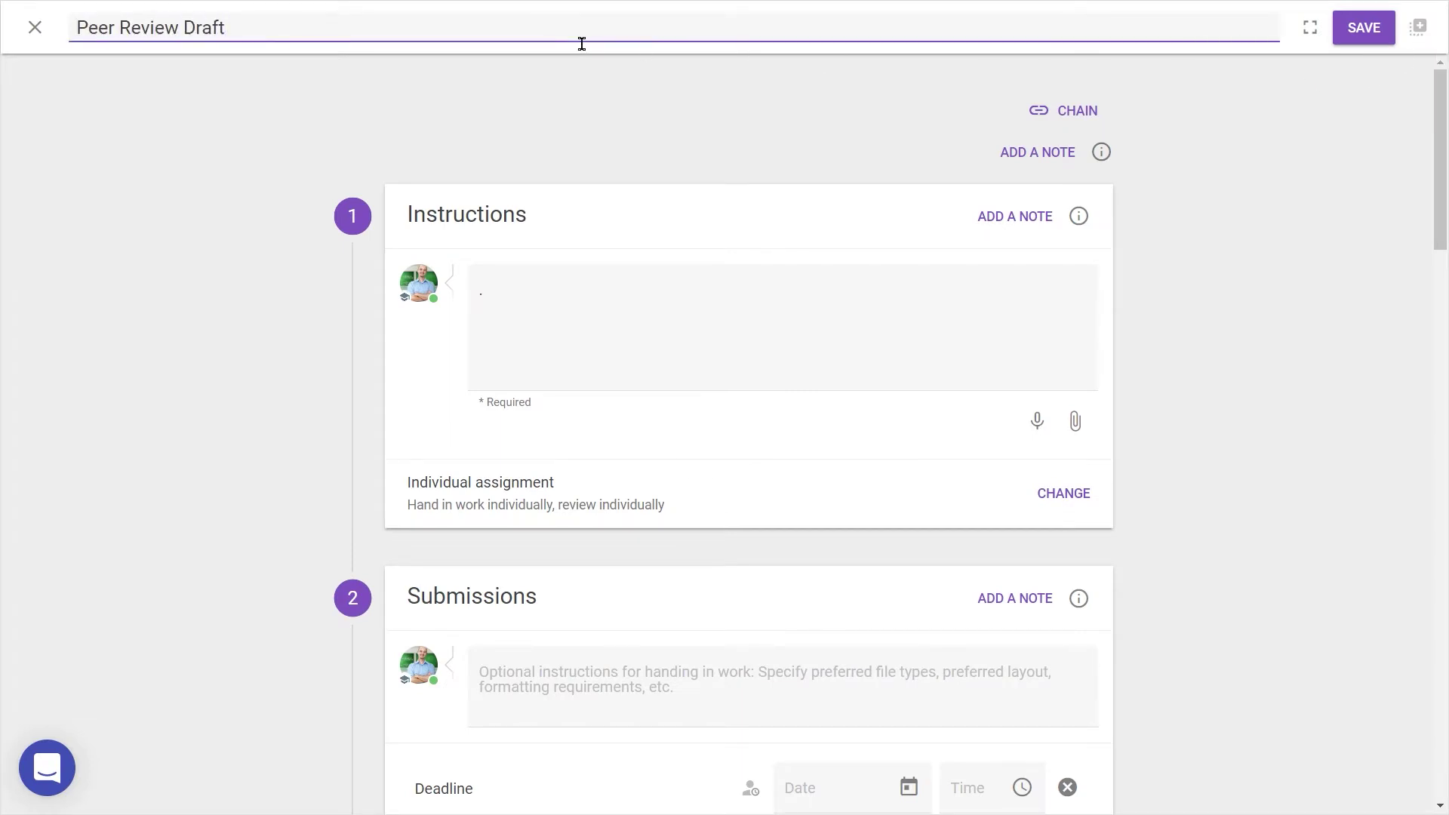
click(537, 94)
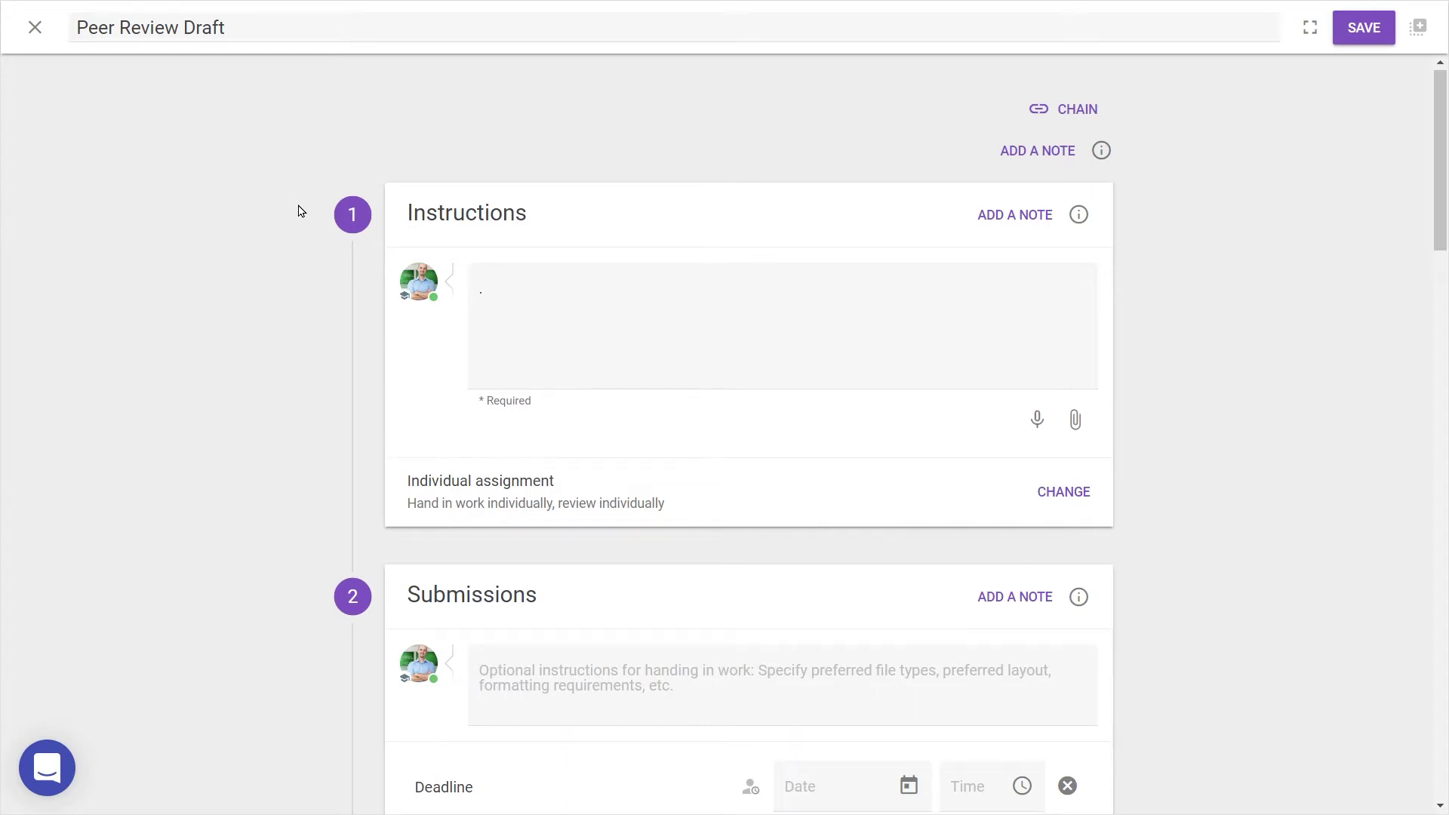
scroll(302, 210, down, 5)
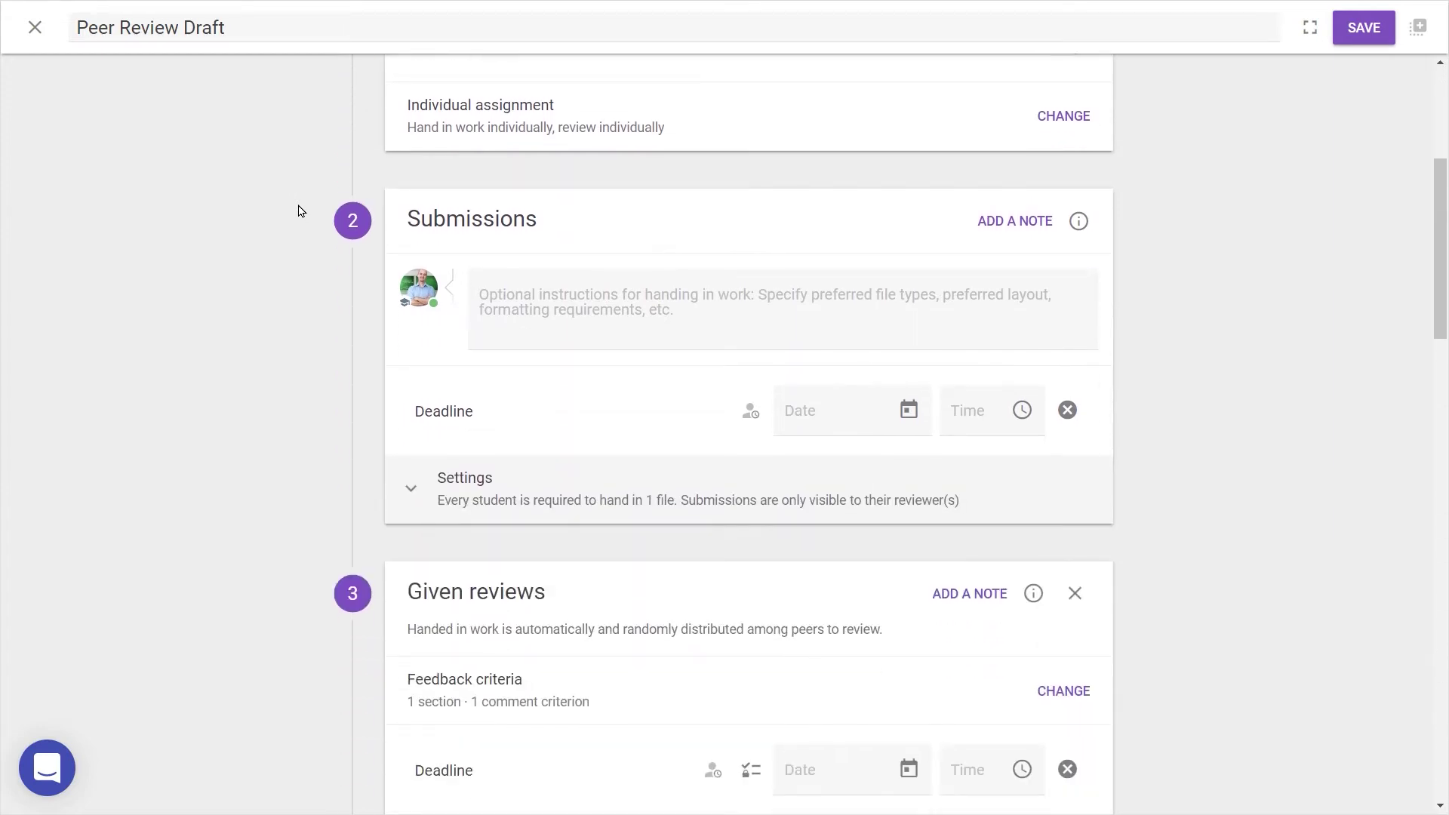
scroll(300, 210, down, 5)
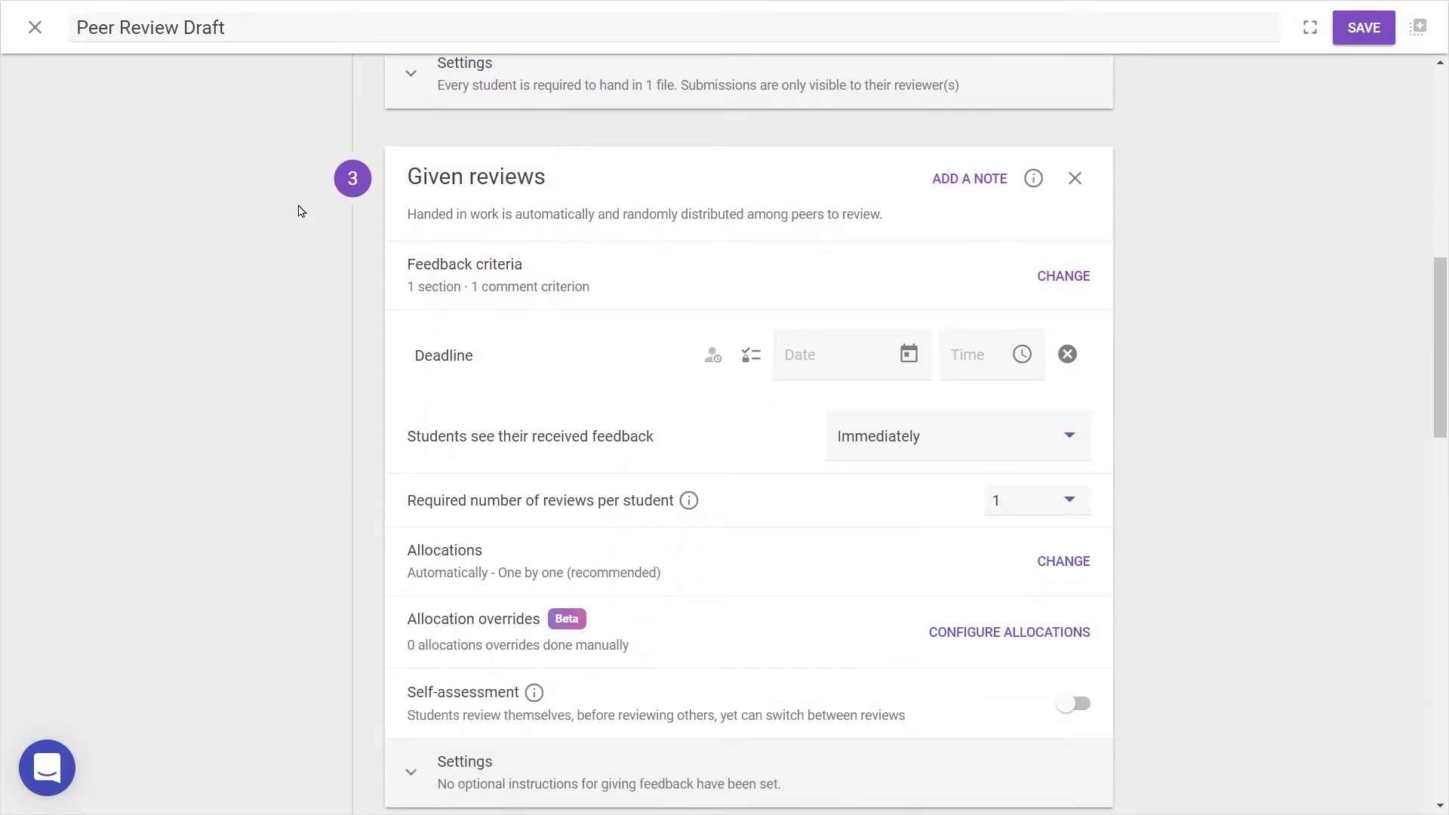
scroll(301, 211, down, 7)
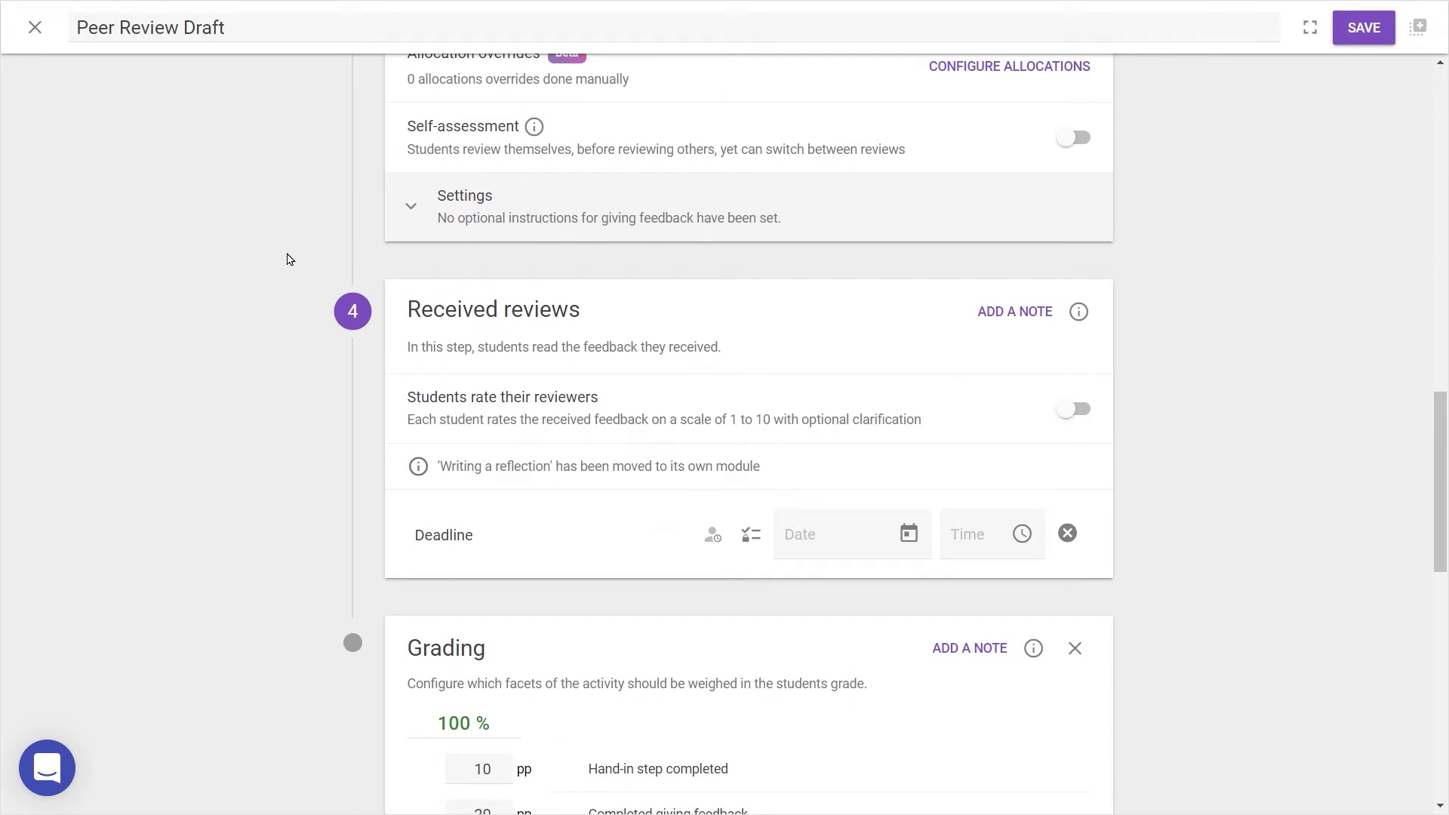
scroll(286, 259, down, 4)
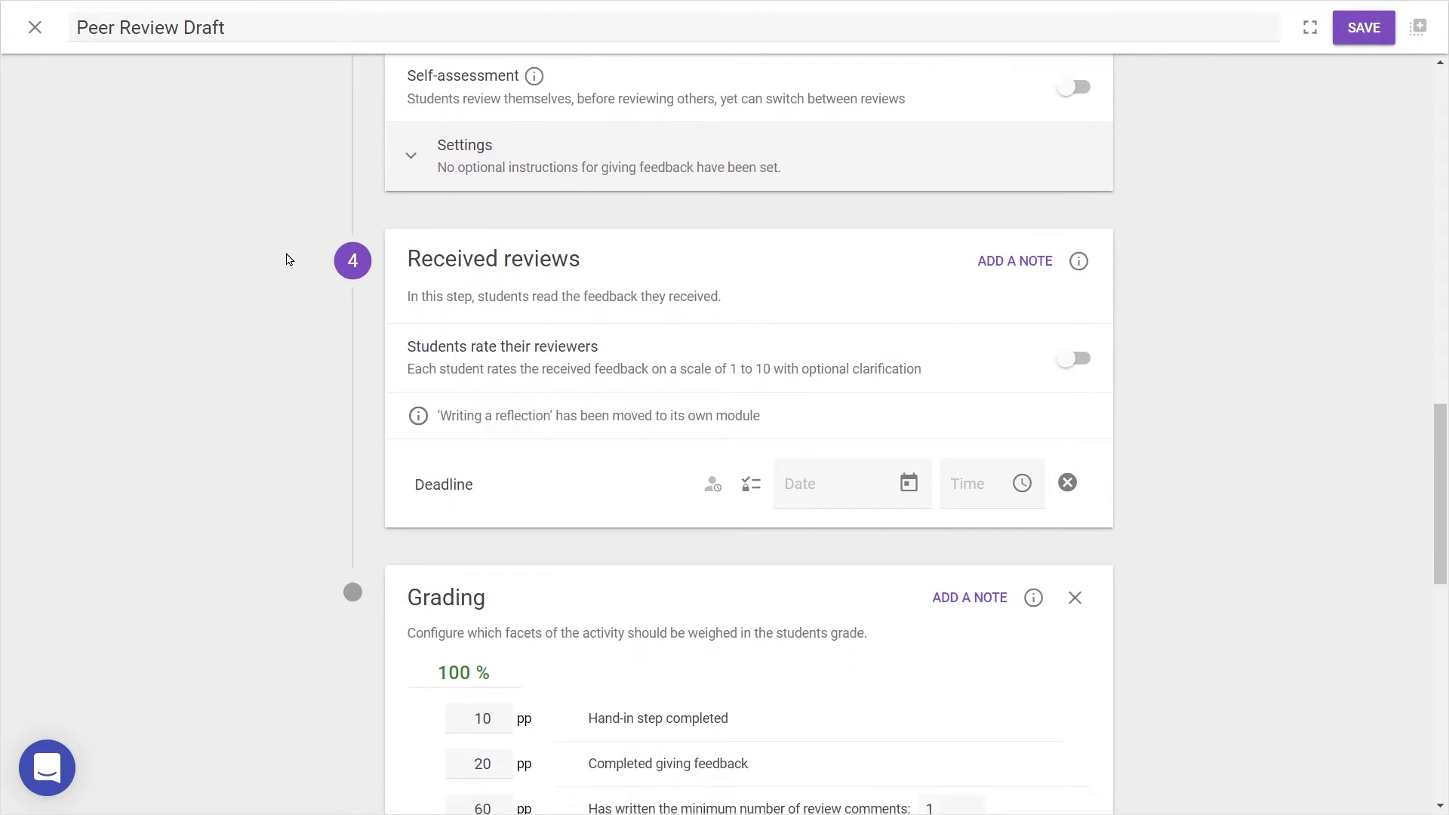
scroll(283, 295, down, 1)
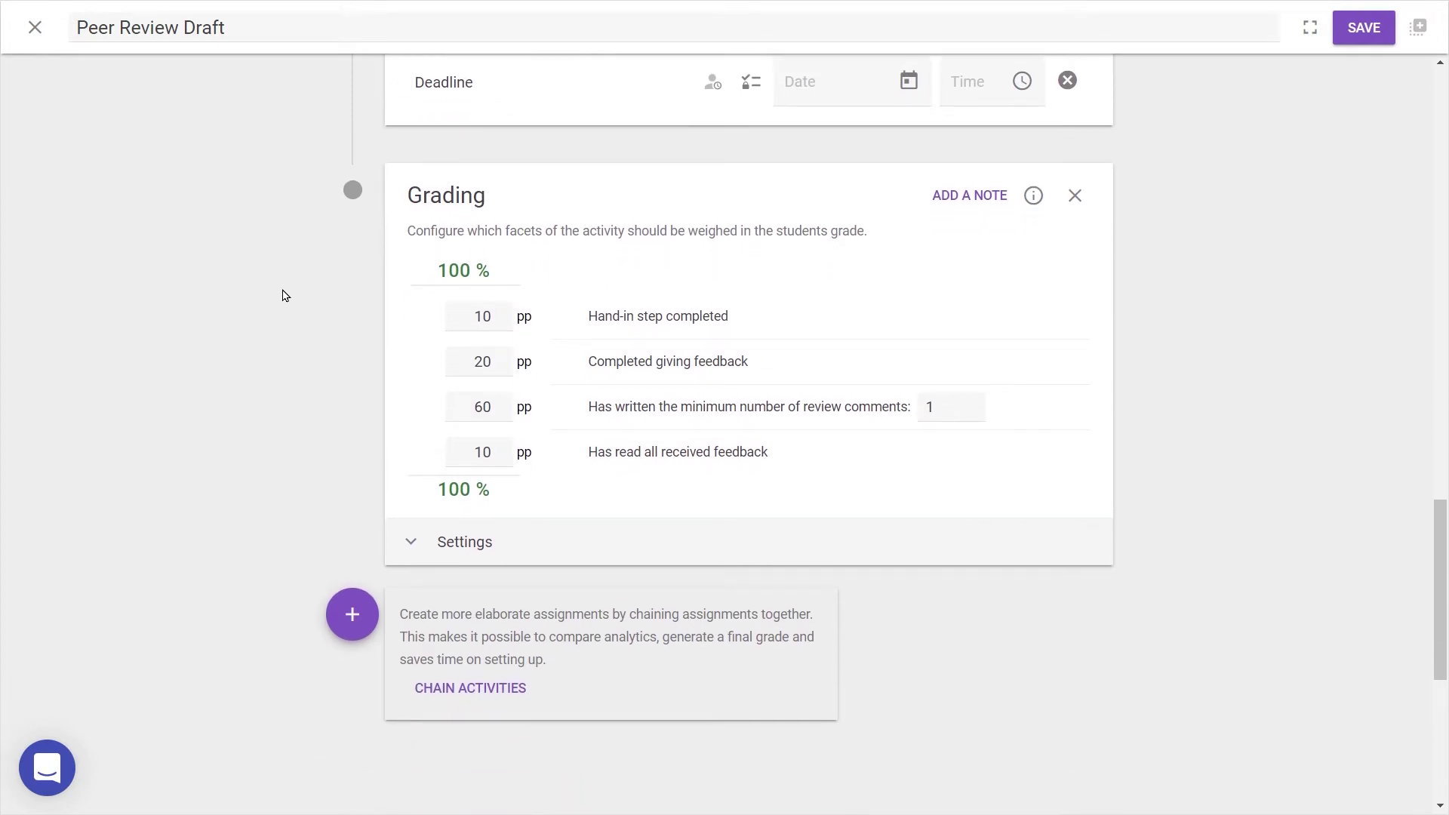
scroll(284, 295, up, 20)
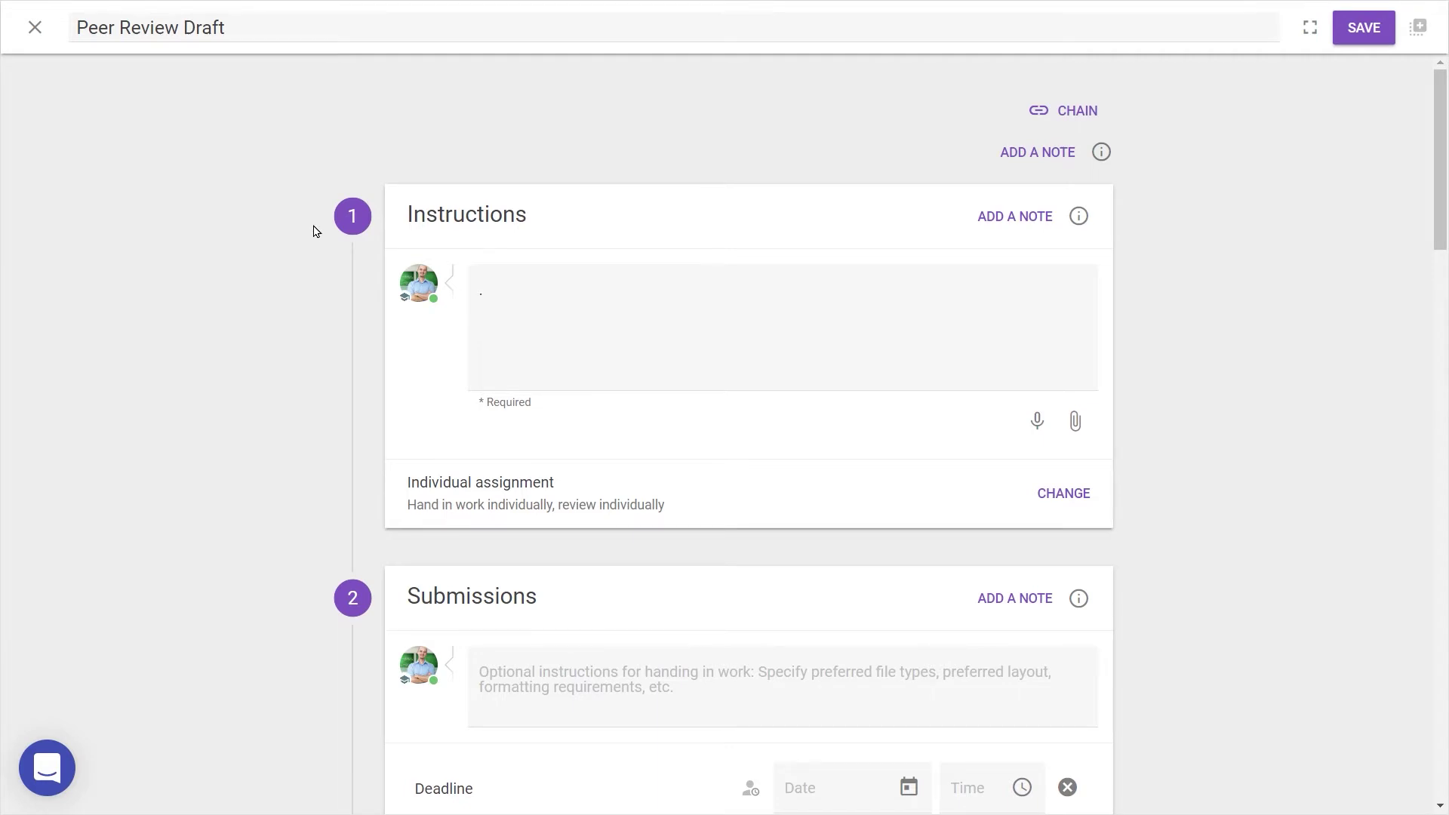
Write instructions welcoming students, requesting their week 2 draft report and peer feedback, citing the syllabus.
click(554, 302)
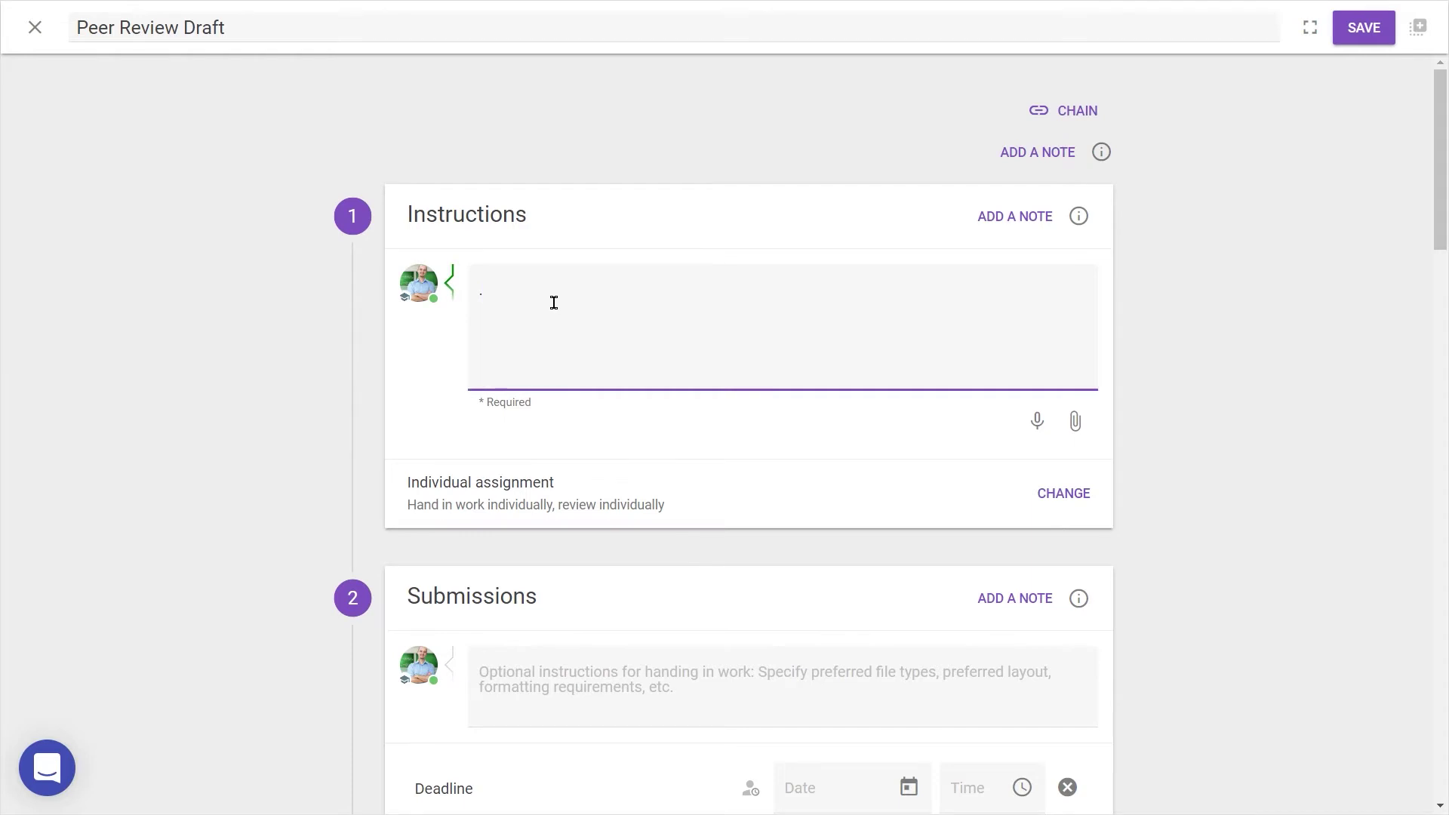
text(Welcome students. Please submit your week 2 draft report and give feedback on your peers' submissions.  For more details about deadlines and follow-ups please refer to the syllabus.)
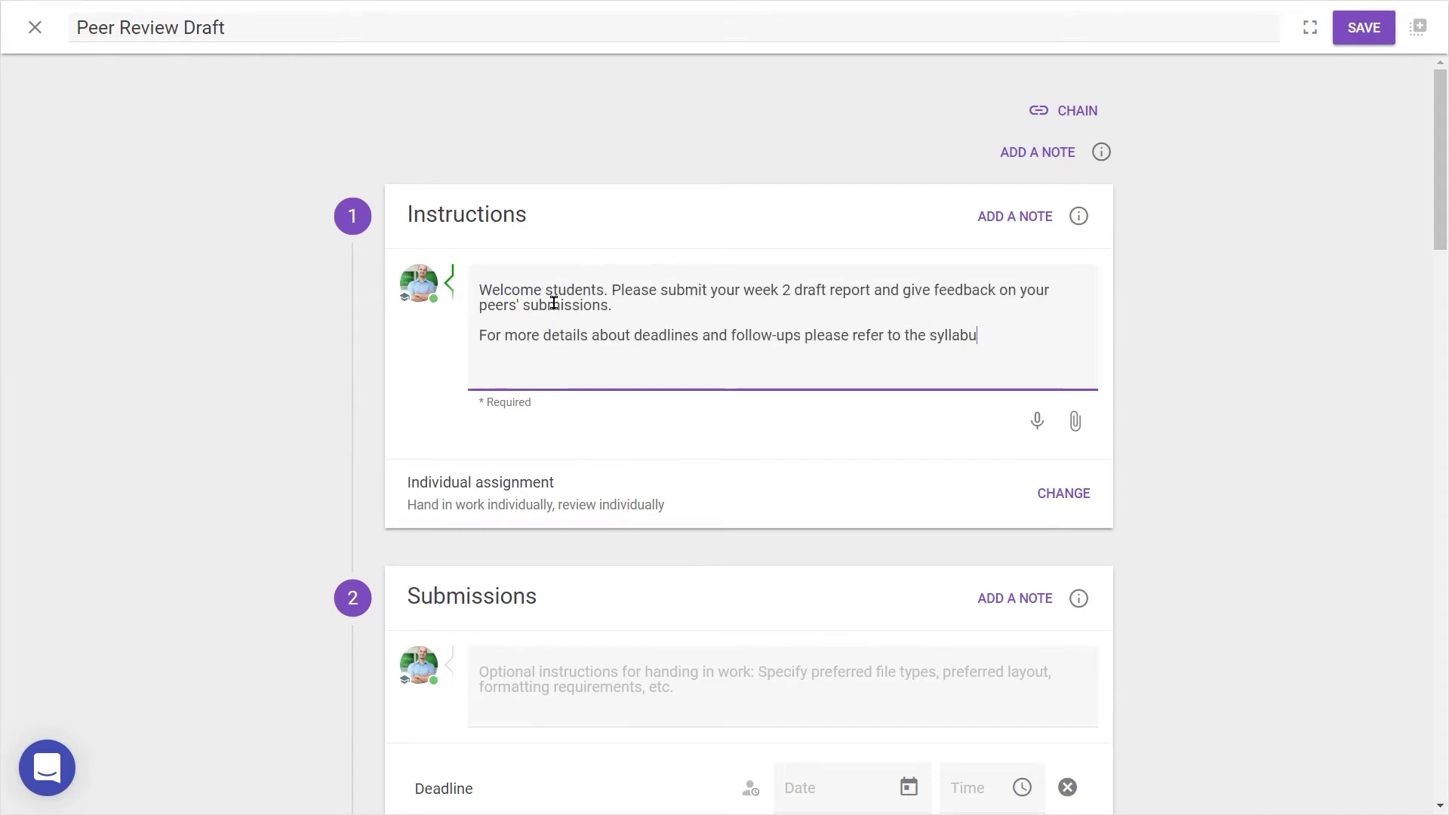
click(719, 451)
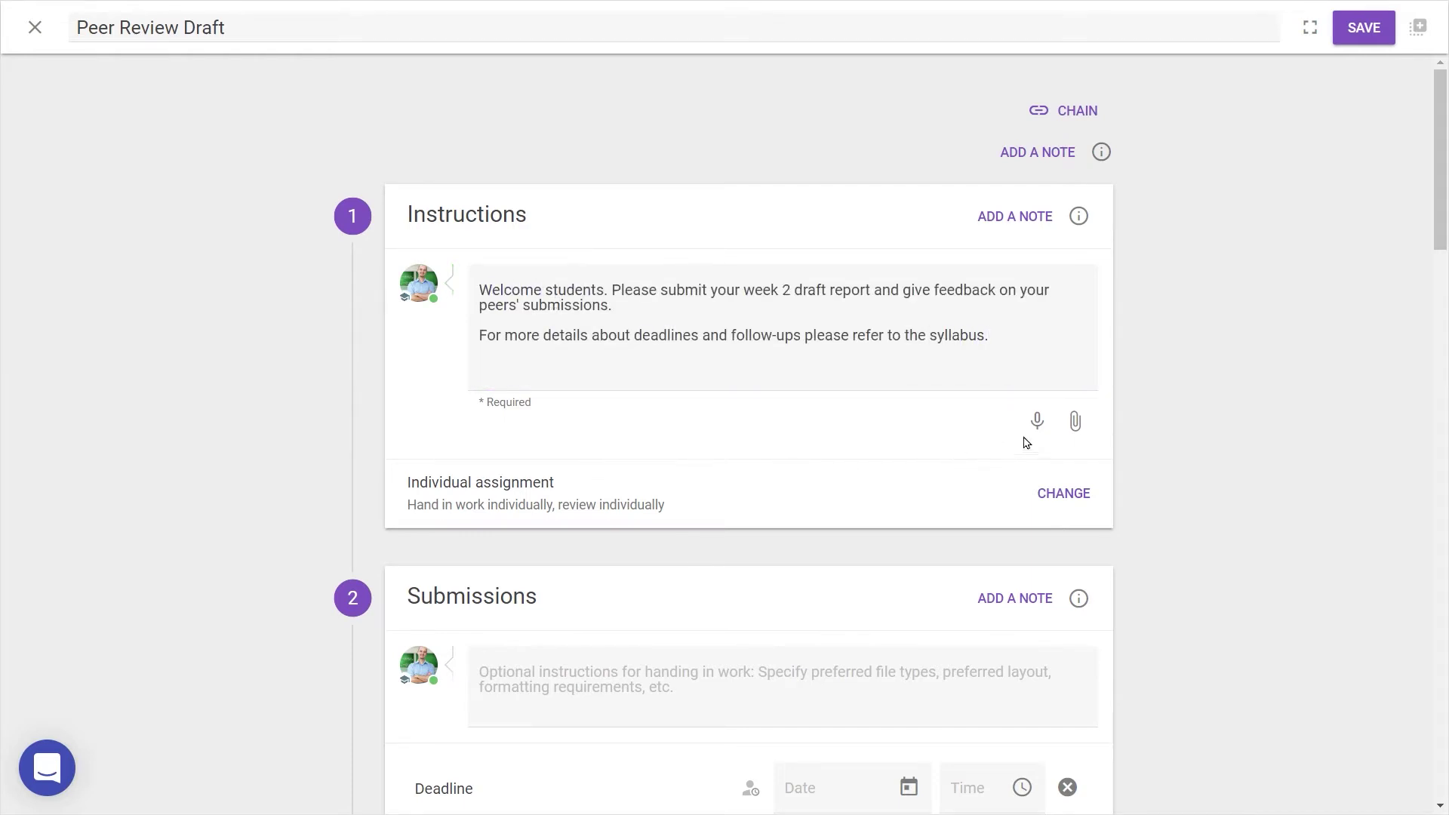
click(1076, 427)
Confirm collaboration as individual hand-in and individual review.
click(1066, 495)
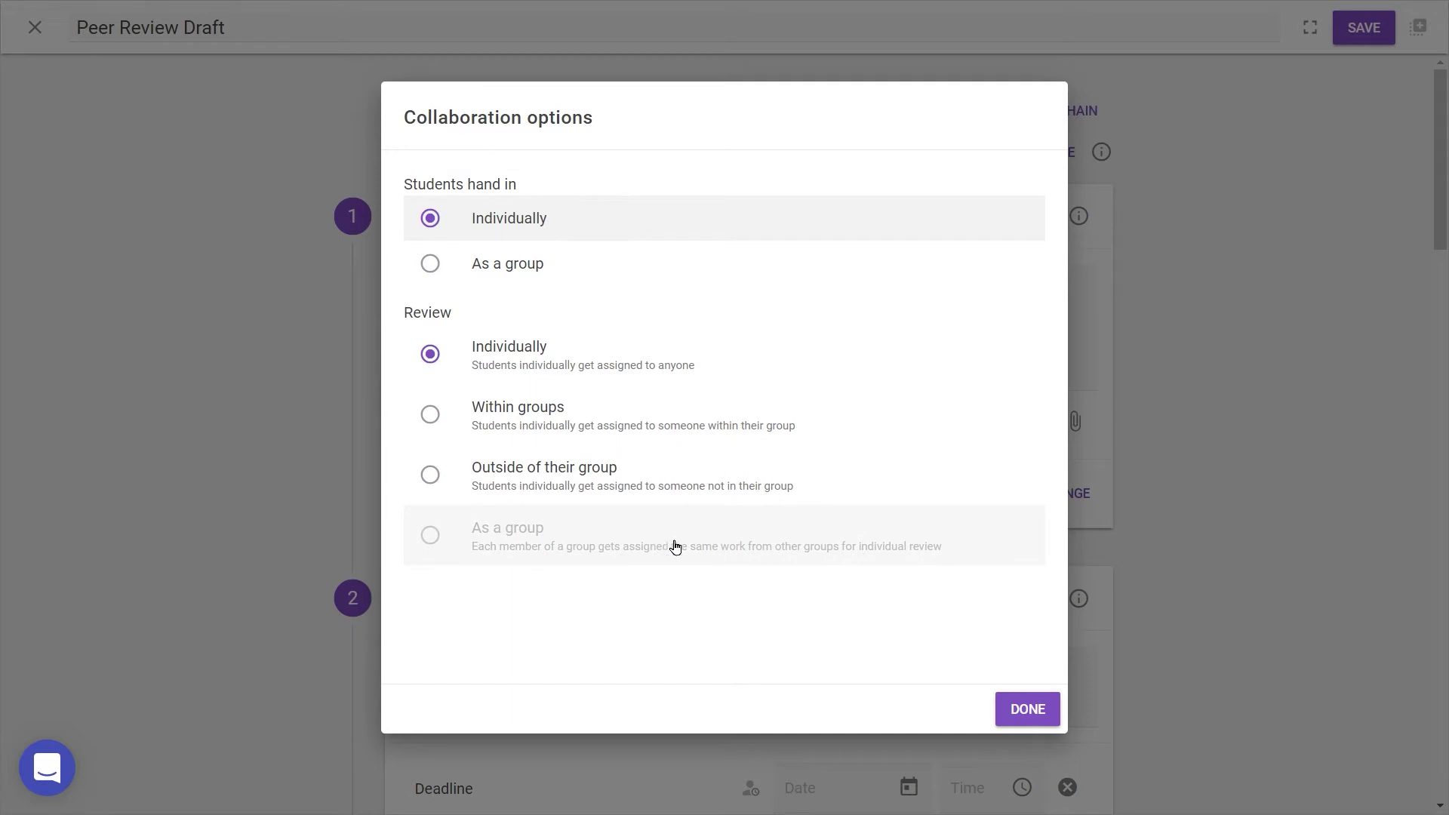
click(1023, 720)
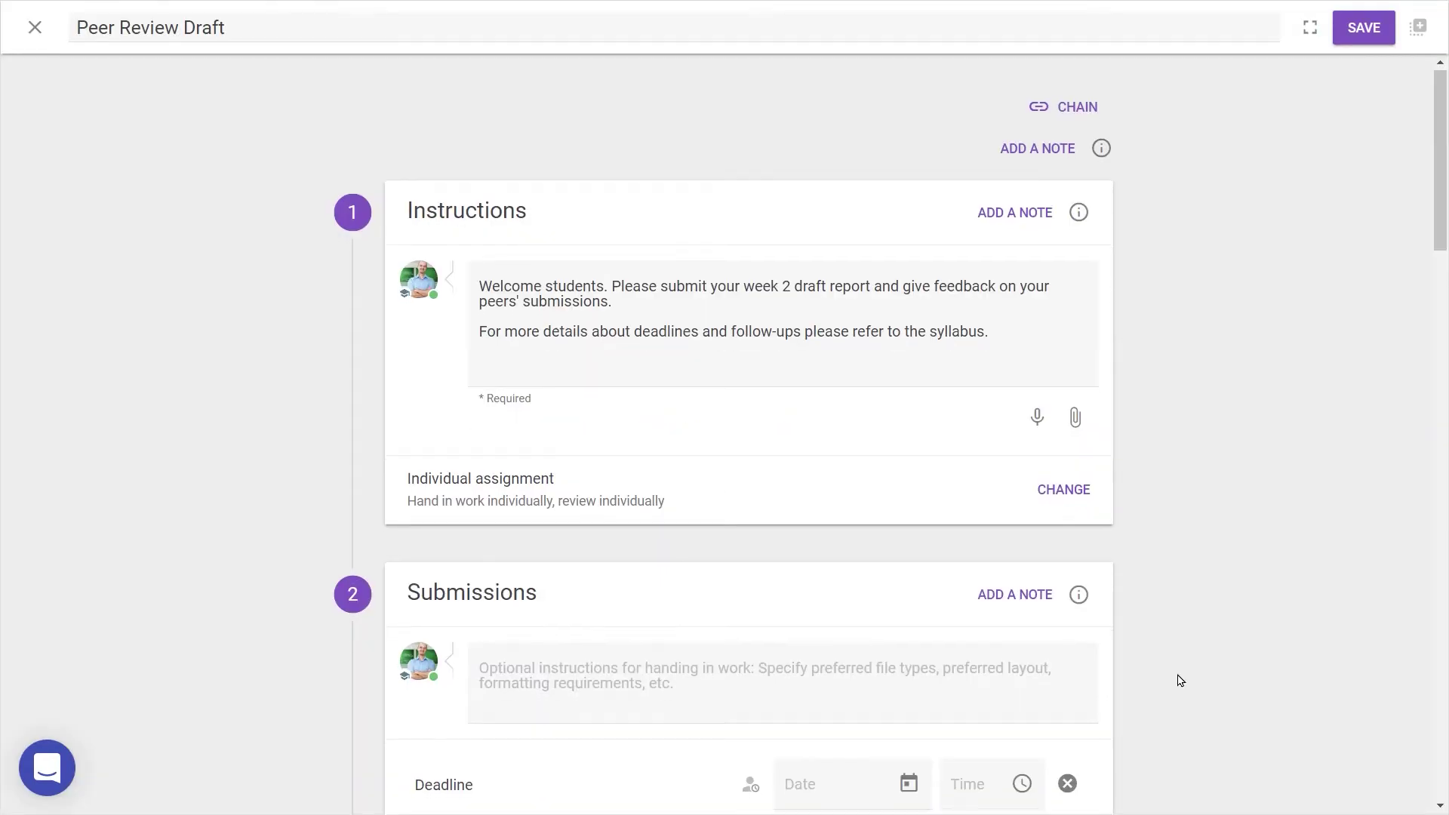
Paste Submissions instructions requesting one .doc or .pdf file in APA formatting.
scroll(1180, 680, down, 5)
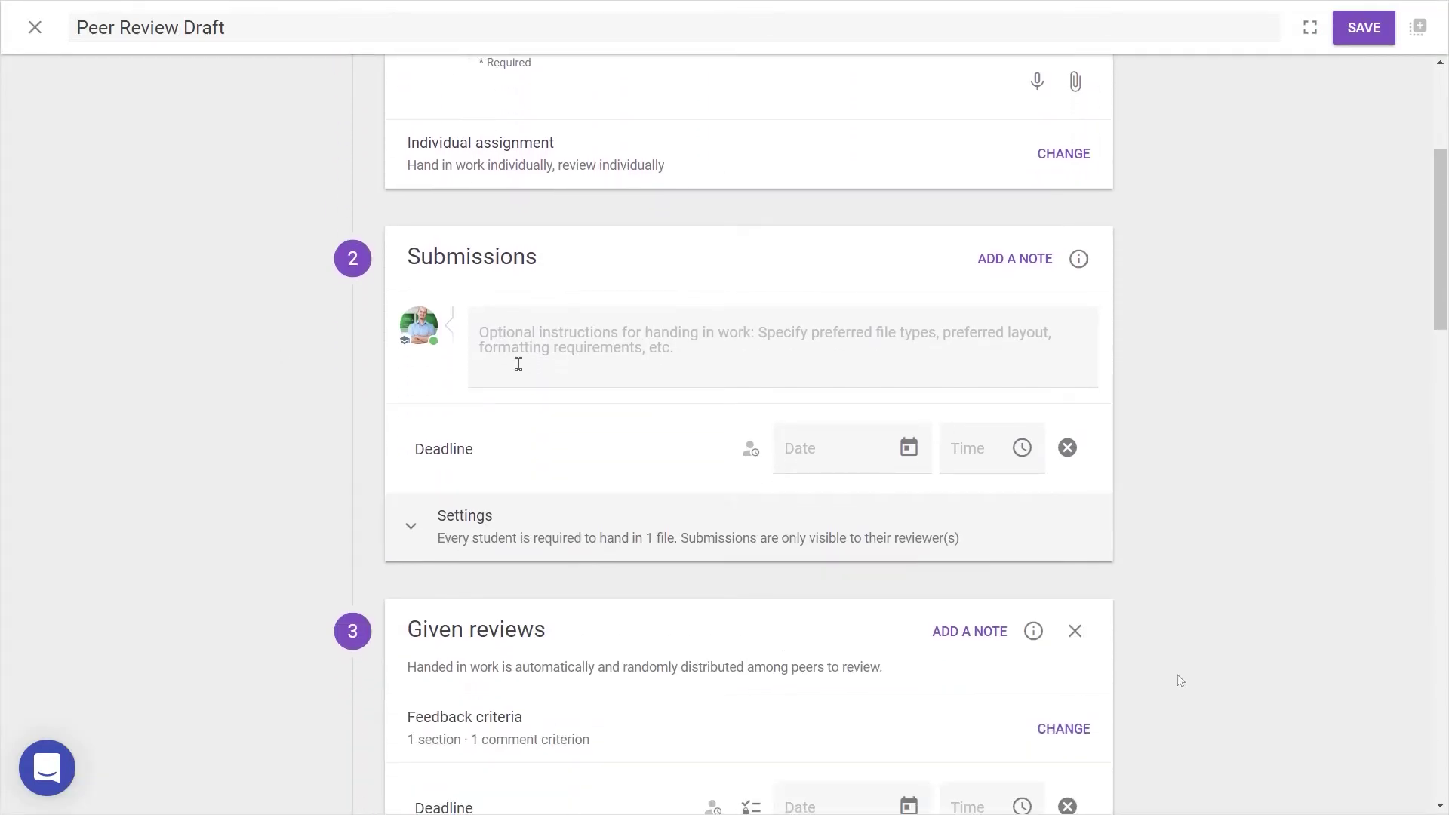
click(574, 363)
text(Hand in one written file in .doc or .pdf format. Try to use APA formatting, which you can find out more about in the course manual)
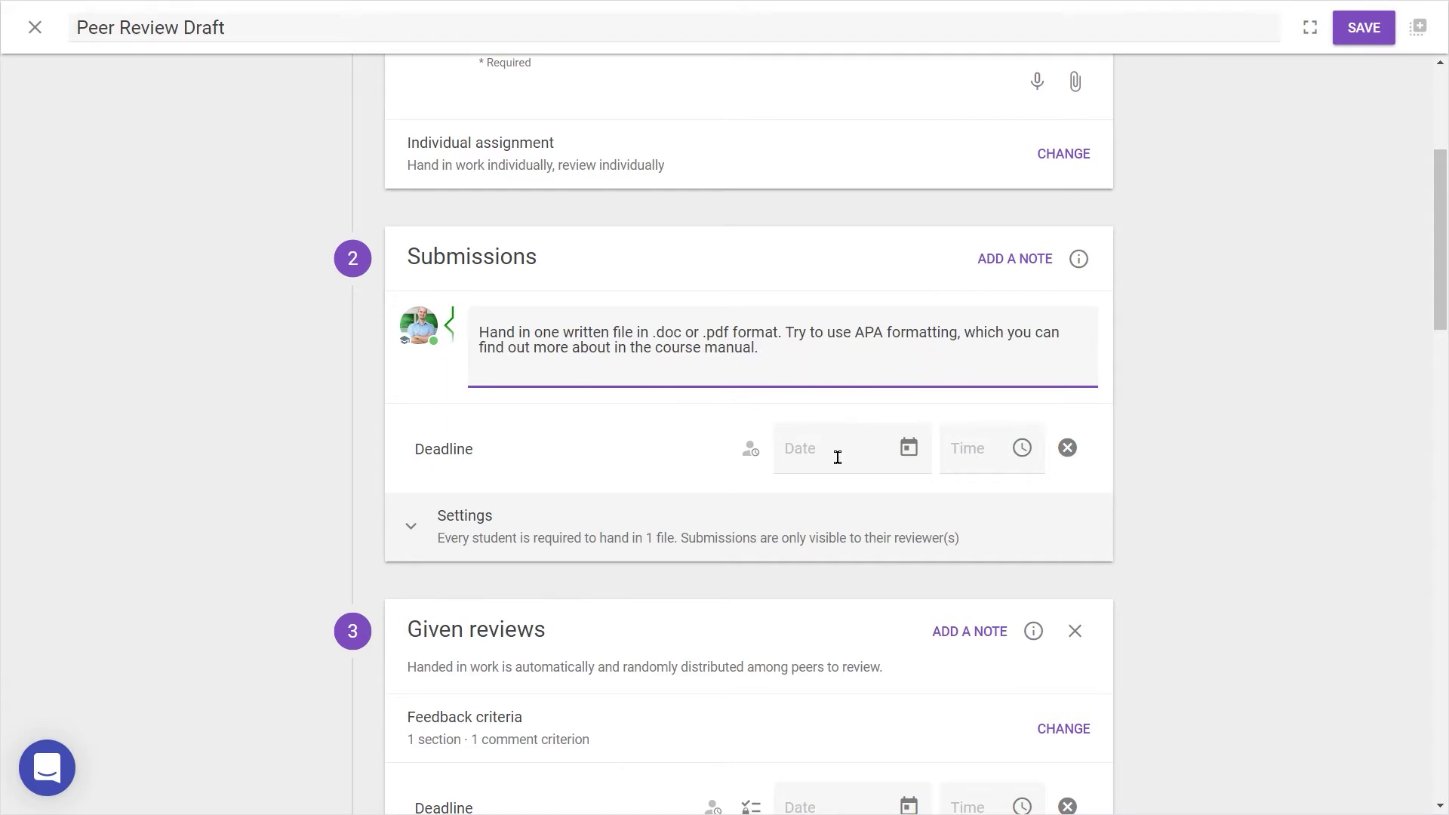
click(704, 512)
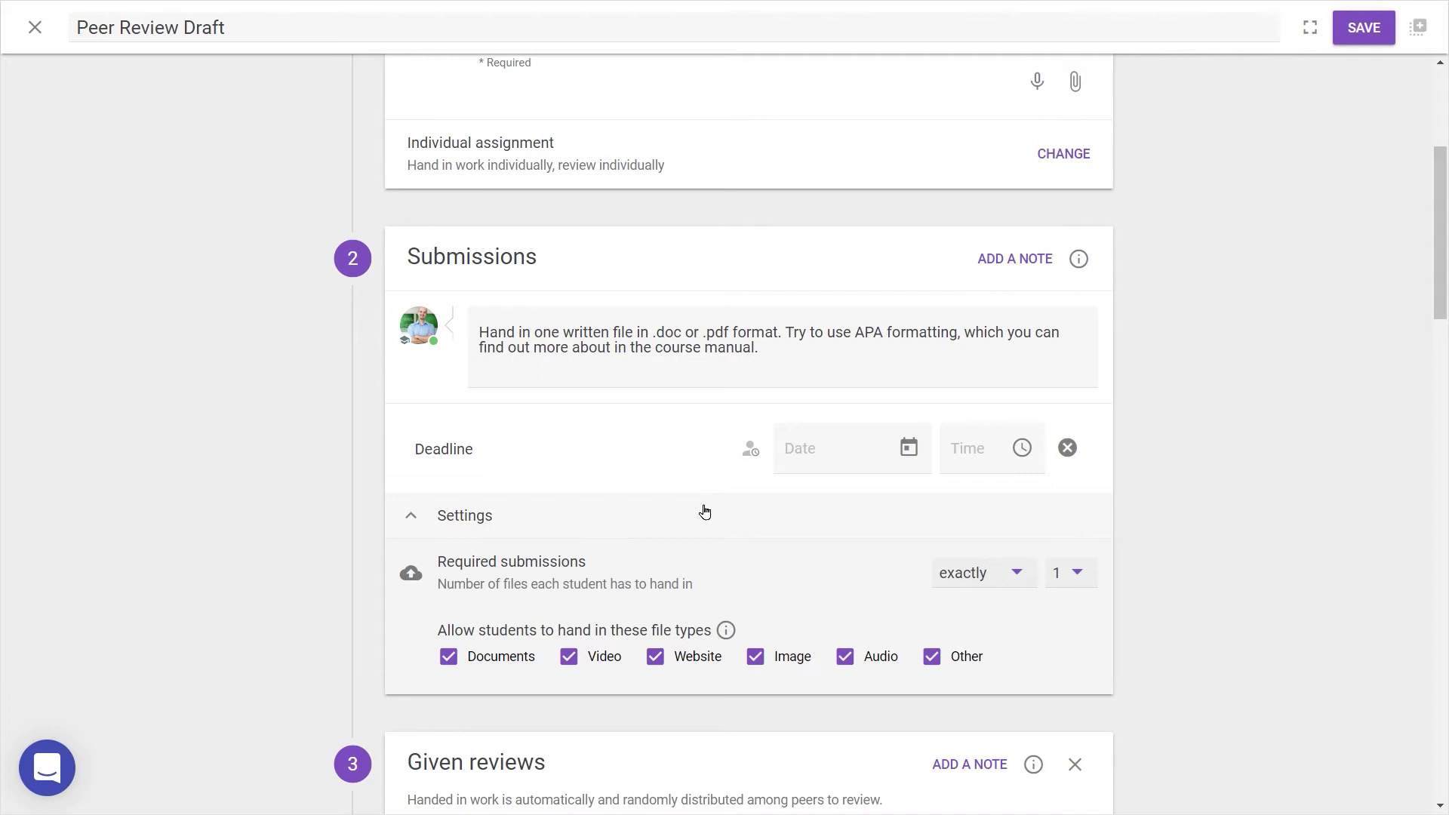
click(704, 512)
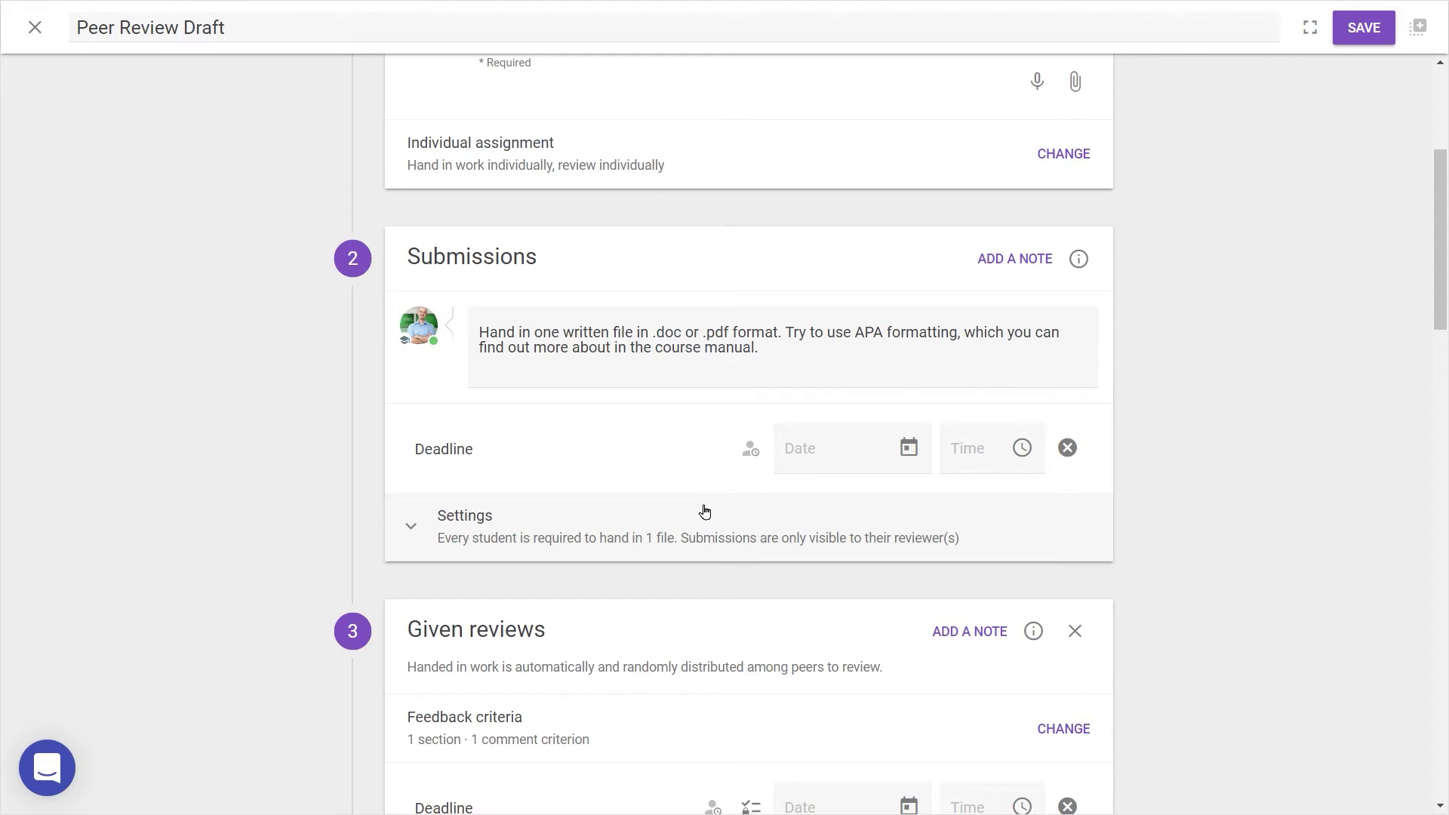
scroll(317, 536, down, 6)
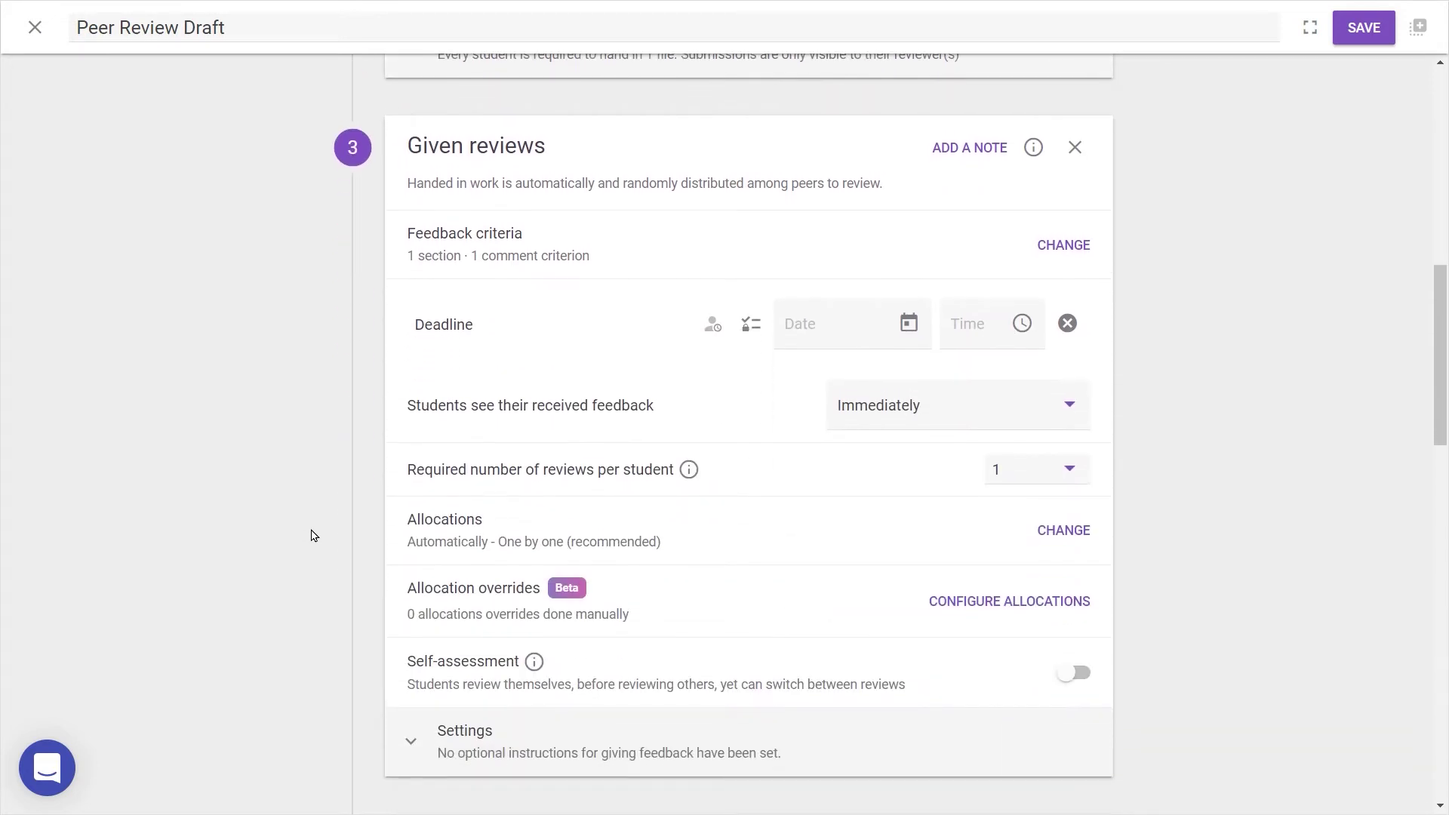
scroll(314, 536, down, 1)
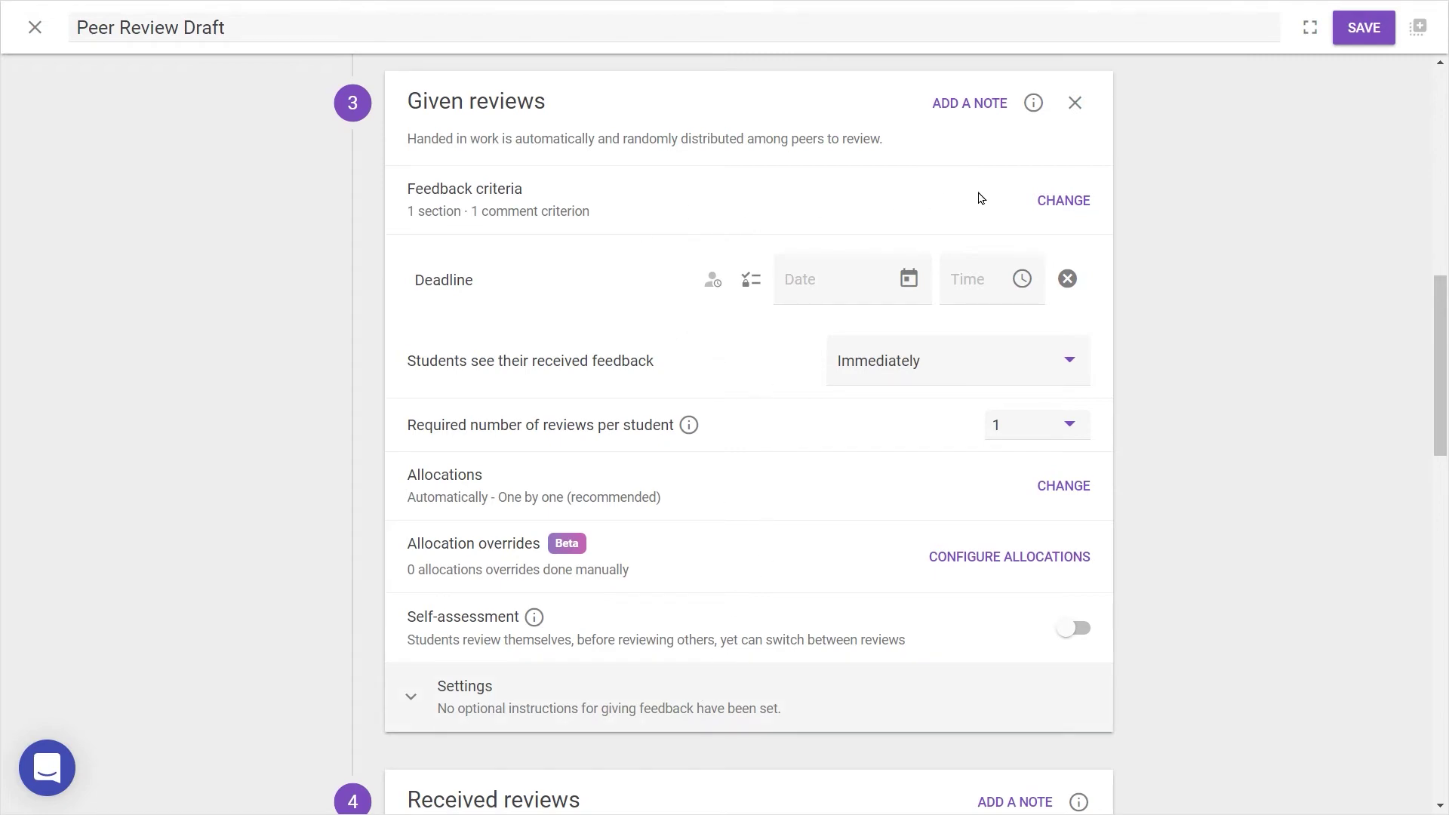
Review the single Overall Feedback comment criterion and close the criteria editor unchanged.
click(1057, 196)
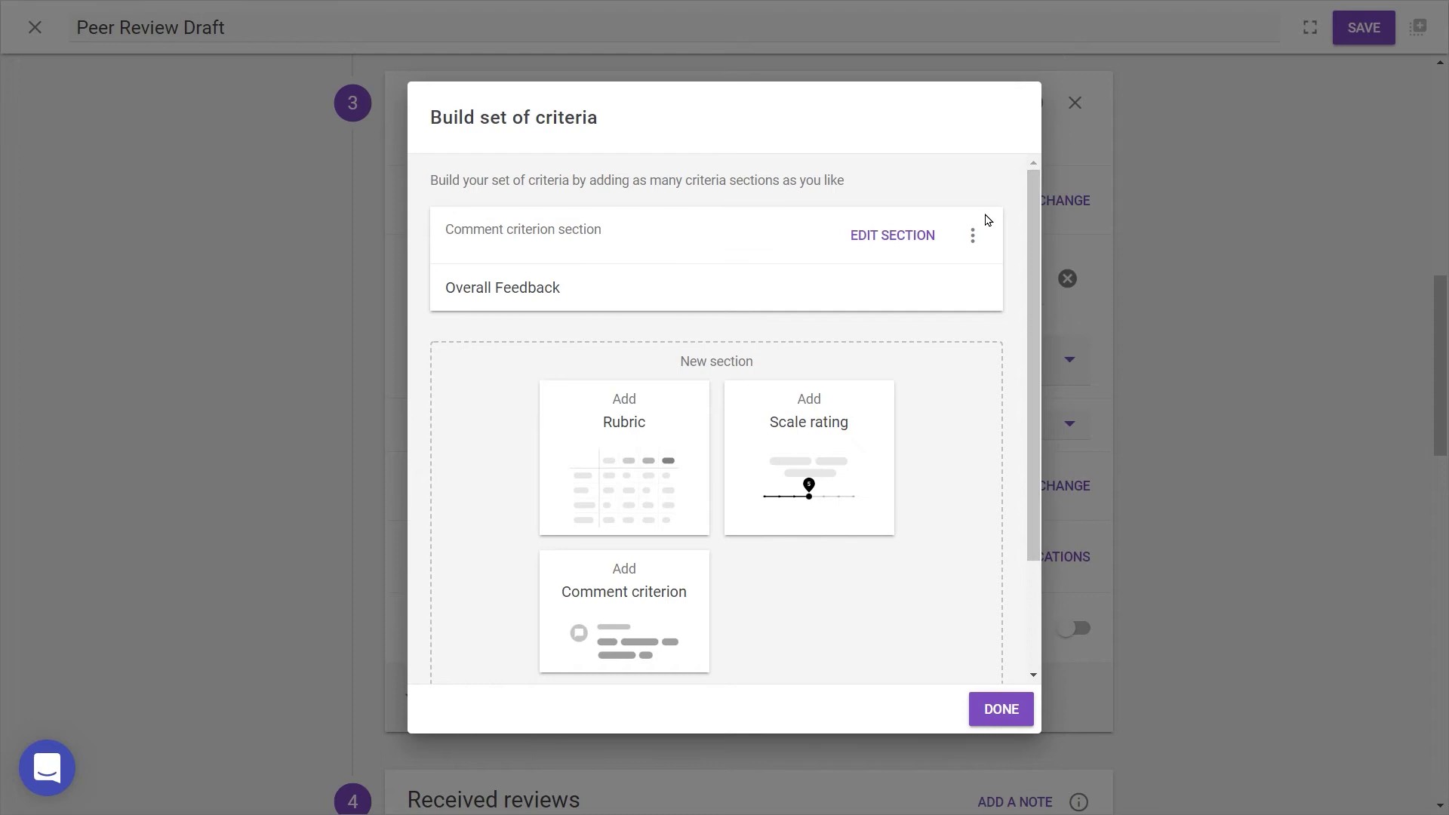
click(893, 235)
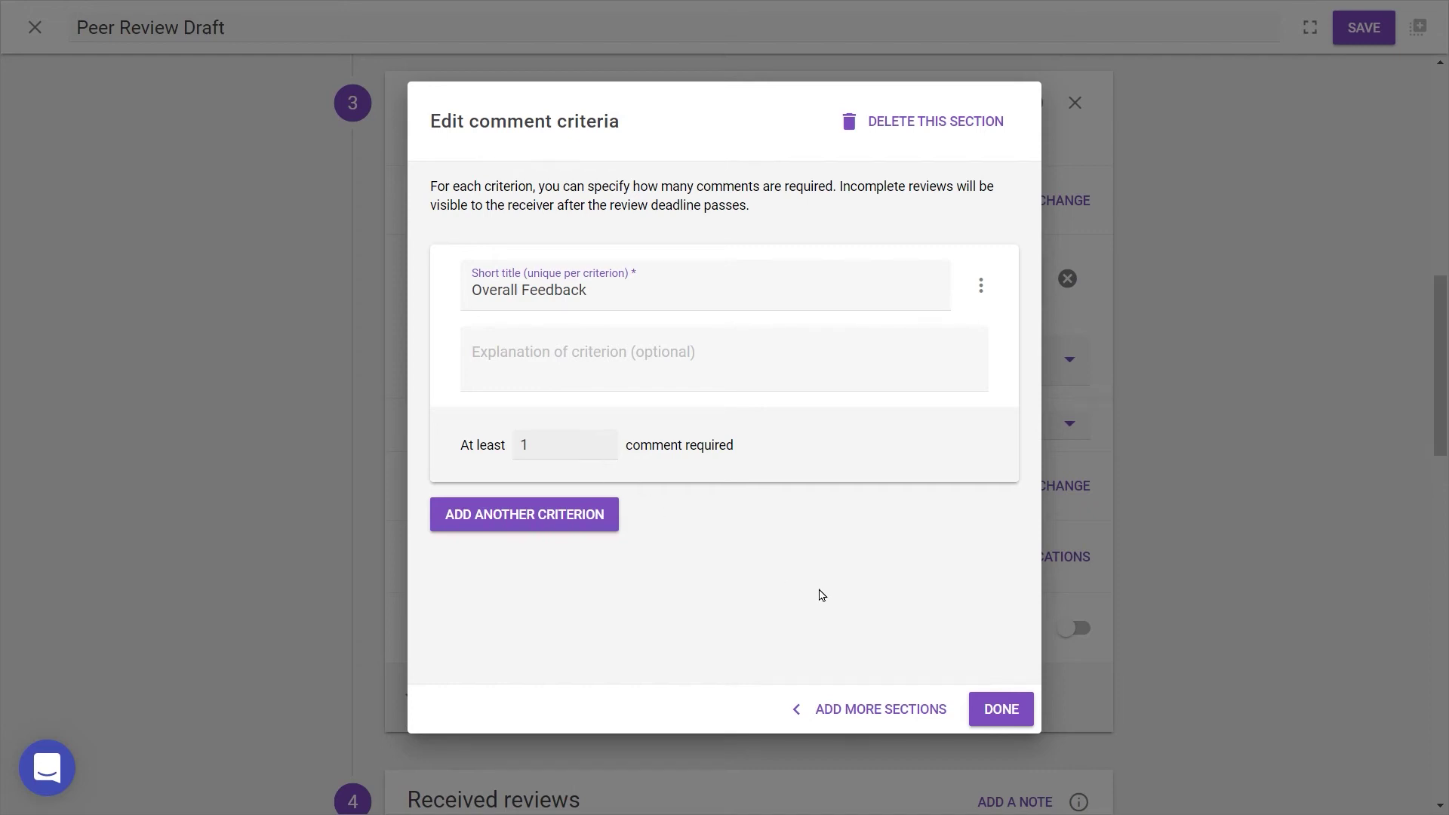
click(1005, 709)
Set the Given reviews deadline to Tue, Apr 19 at 23:59.
click(825, 284)
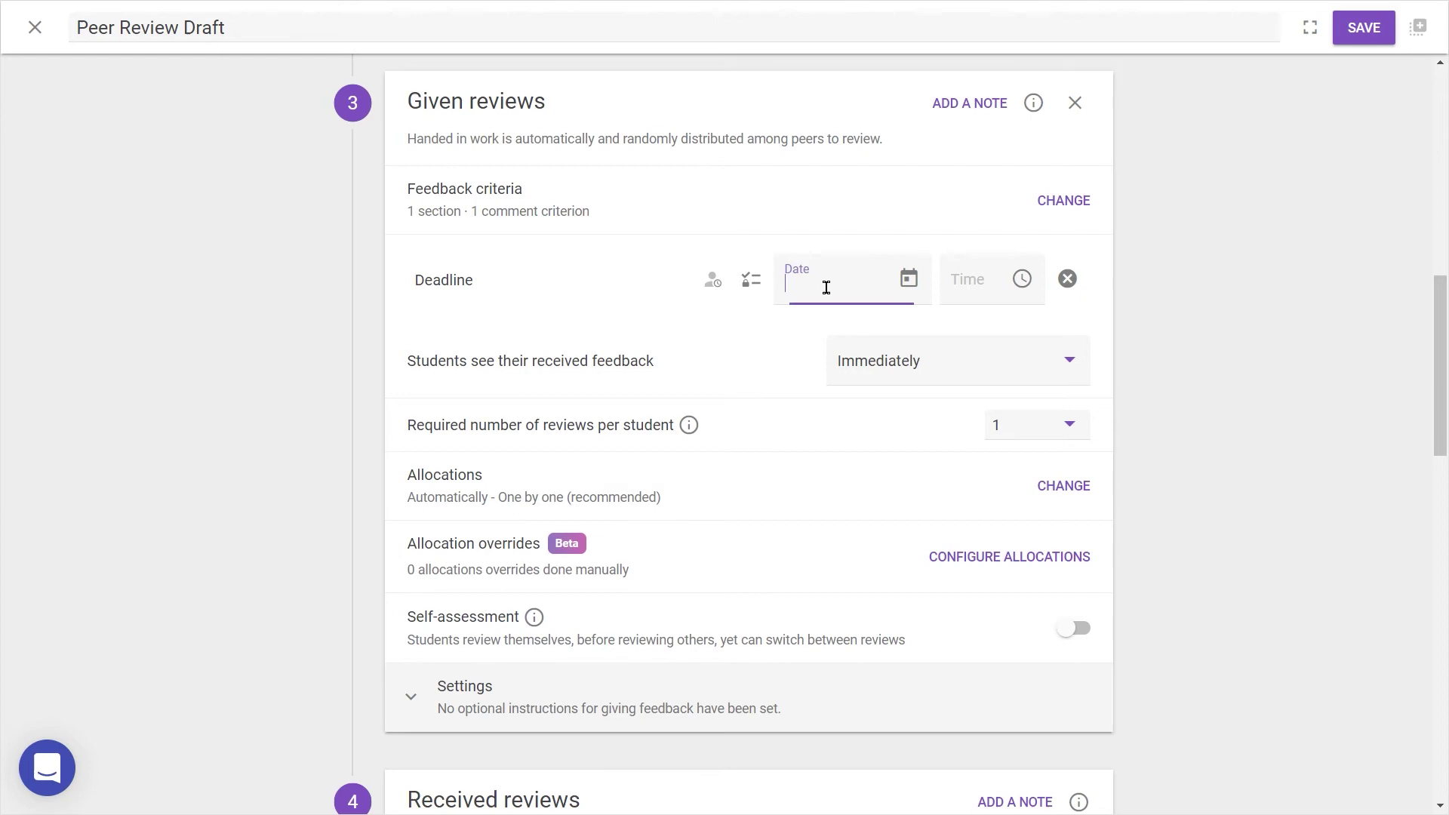
click(835, 474)
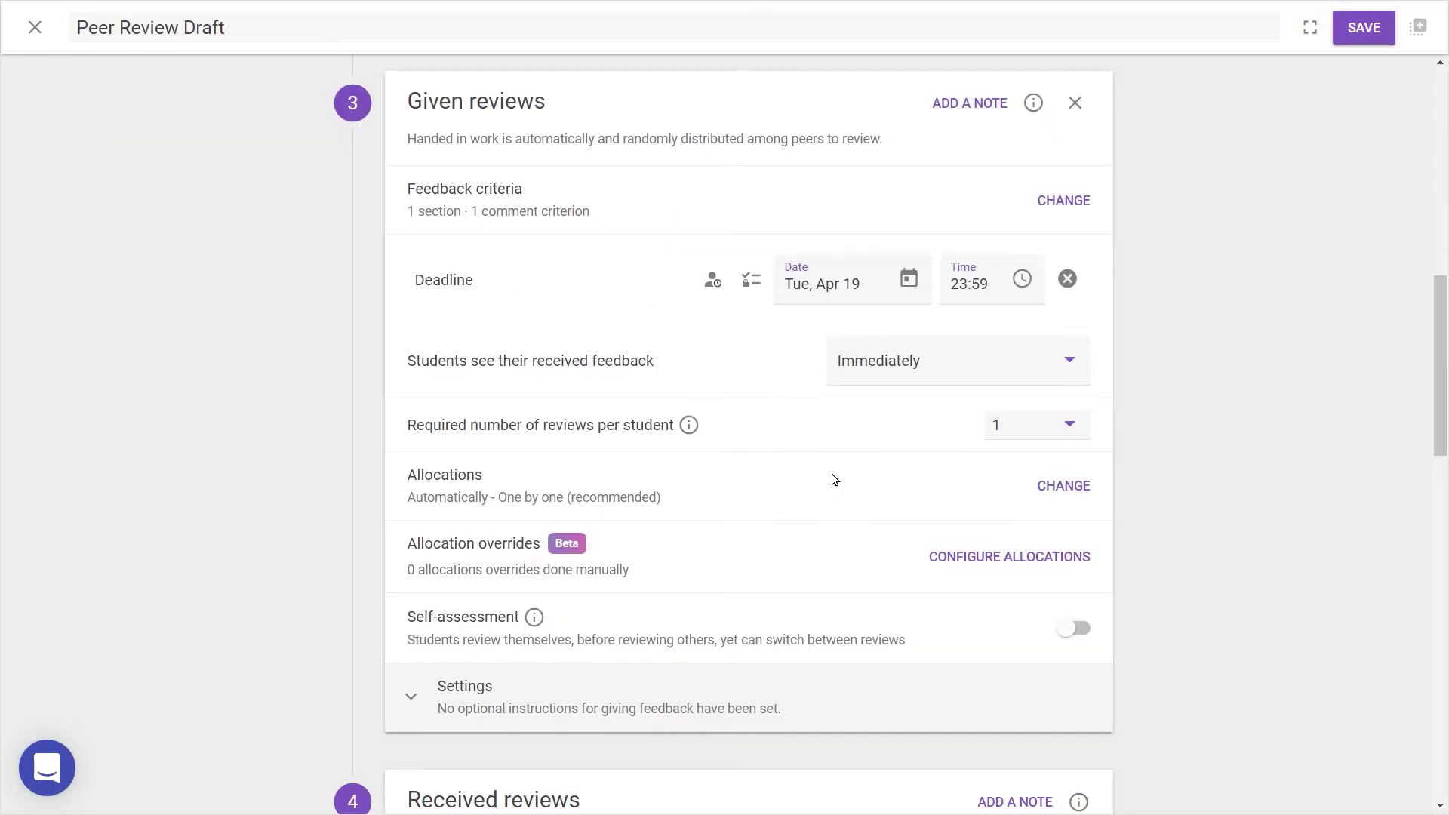
click(962, 375)
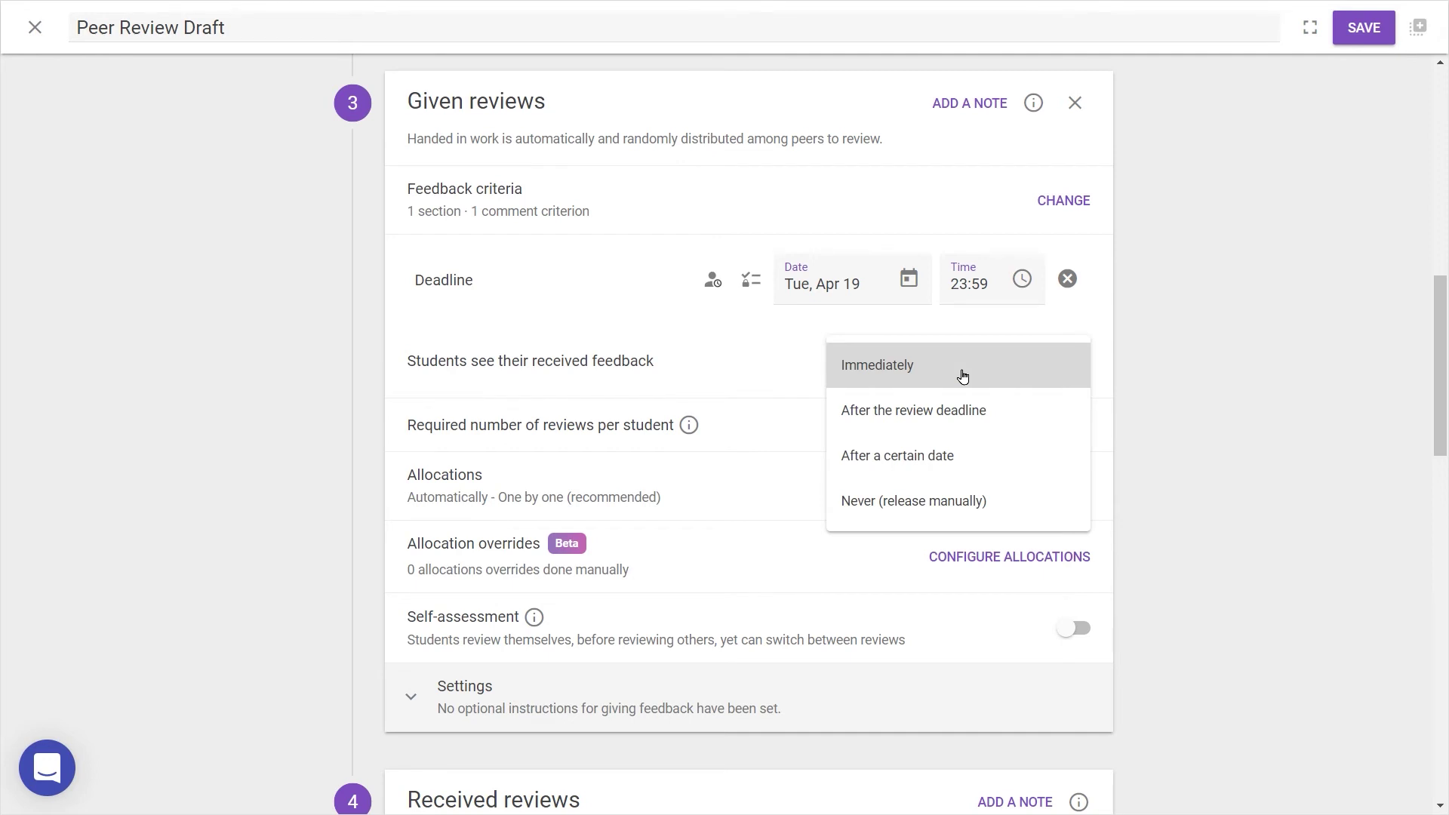
Release received feedback immediately and keep 1 required review per student.
click(961, 375)
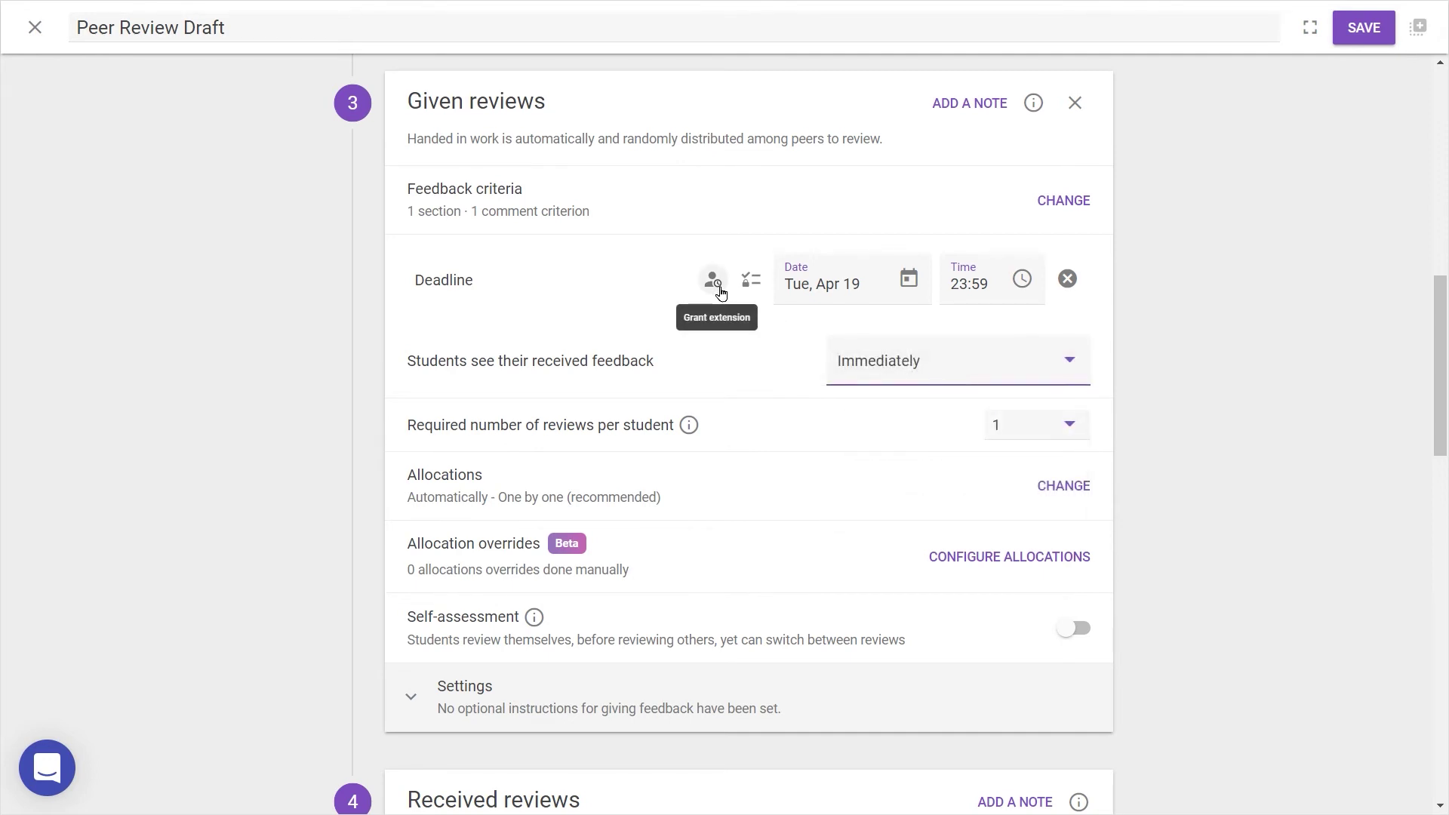
click(788, 379)
click(1057, 440)
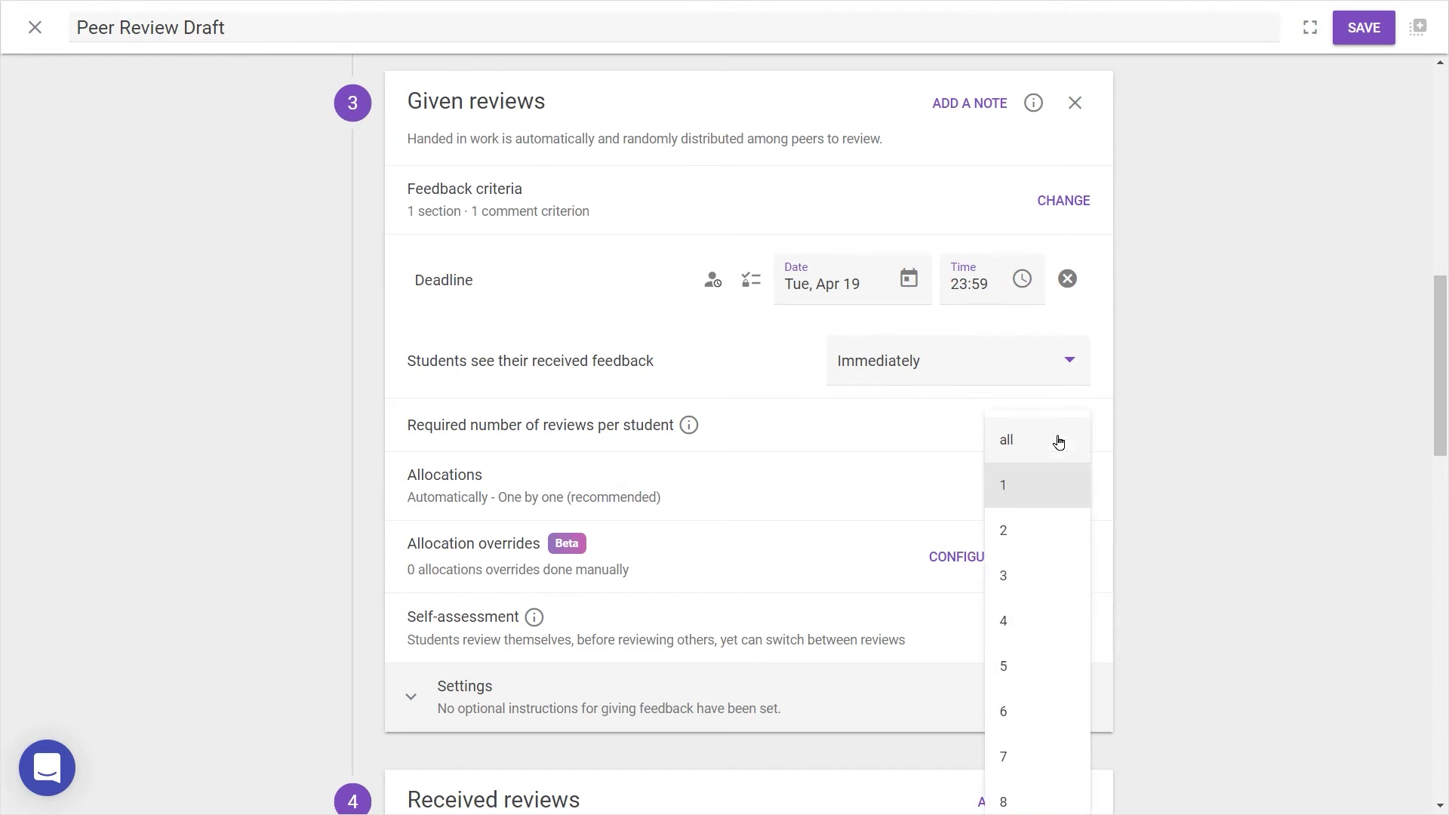
click(1105, 443)
Keep automatic one-by-one review allocation with no per-student overrides.
scroll(1104, 445, down, 2)
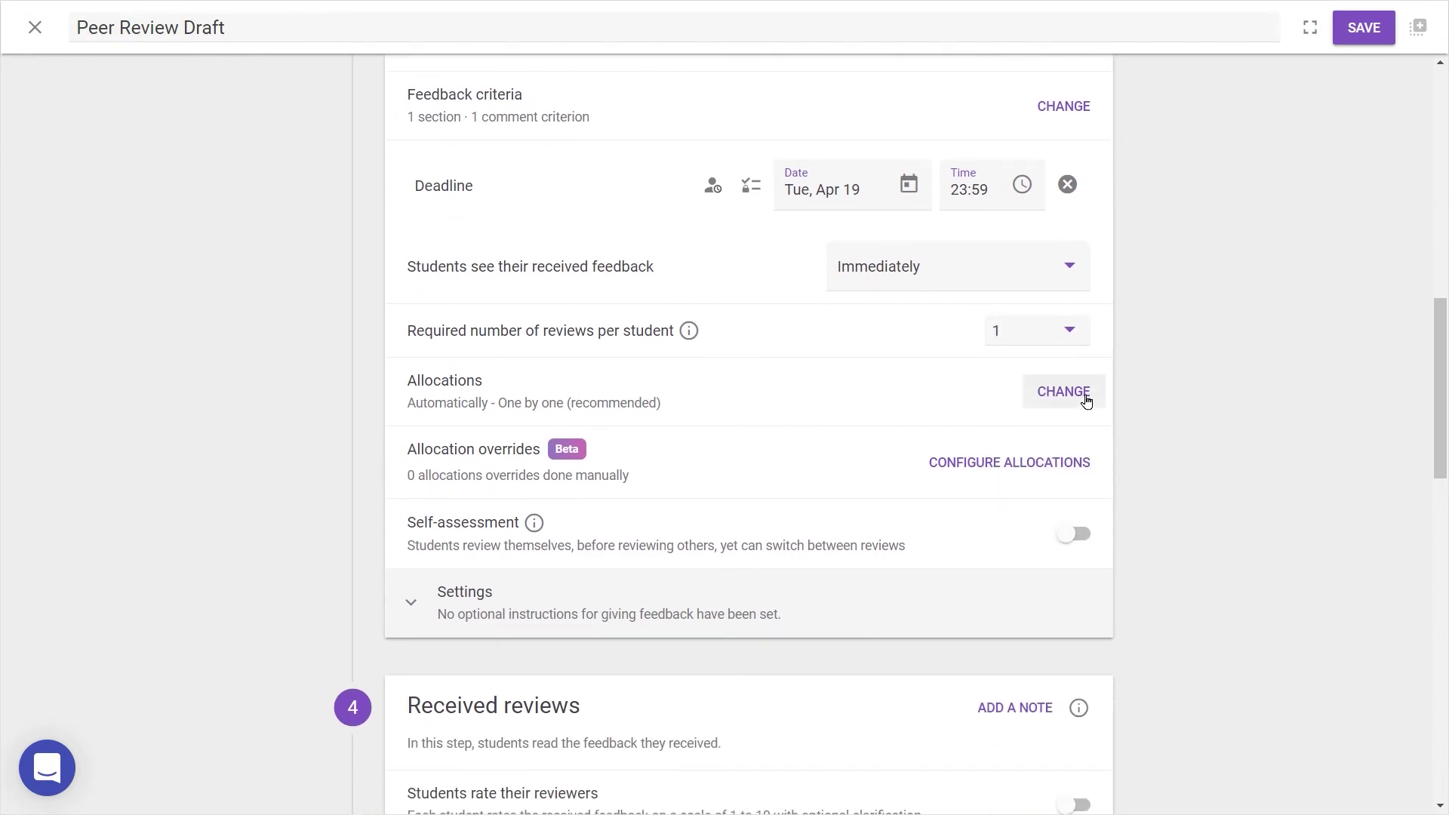
click(1082, 393)
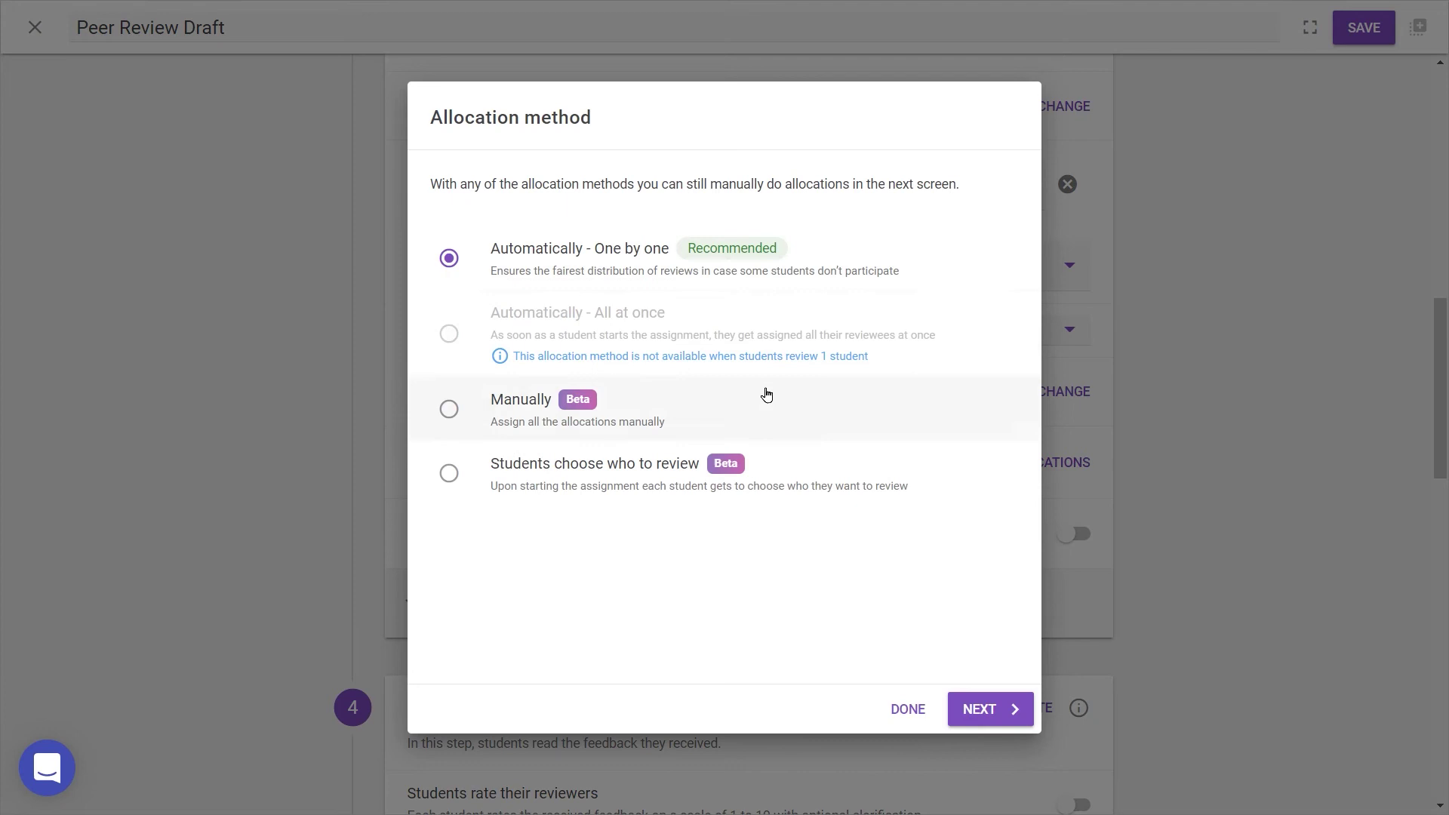
click(996, 721)
click(928, 420)
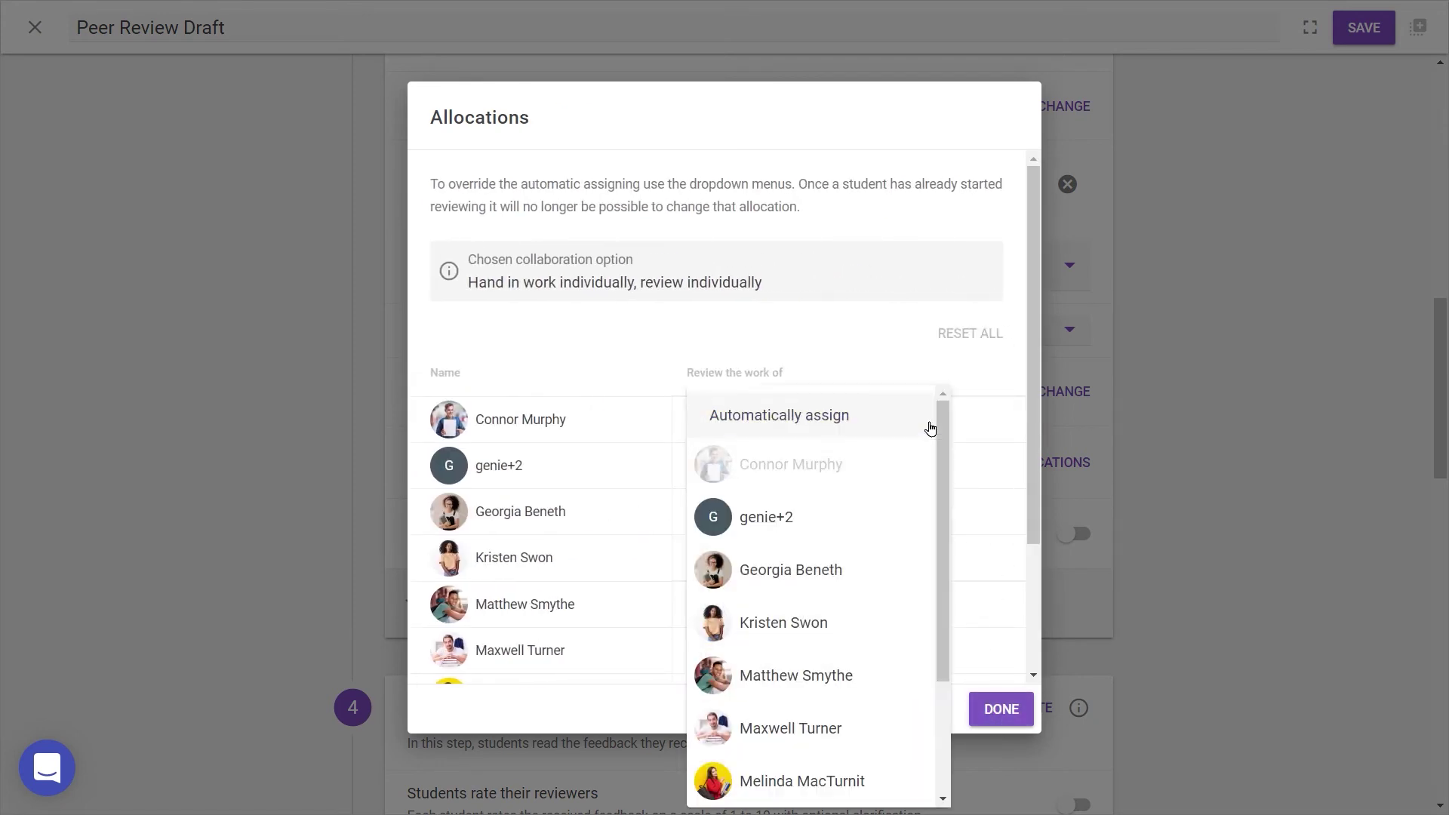
click(918, 417)
click(996, 708)
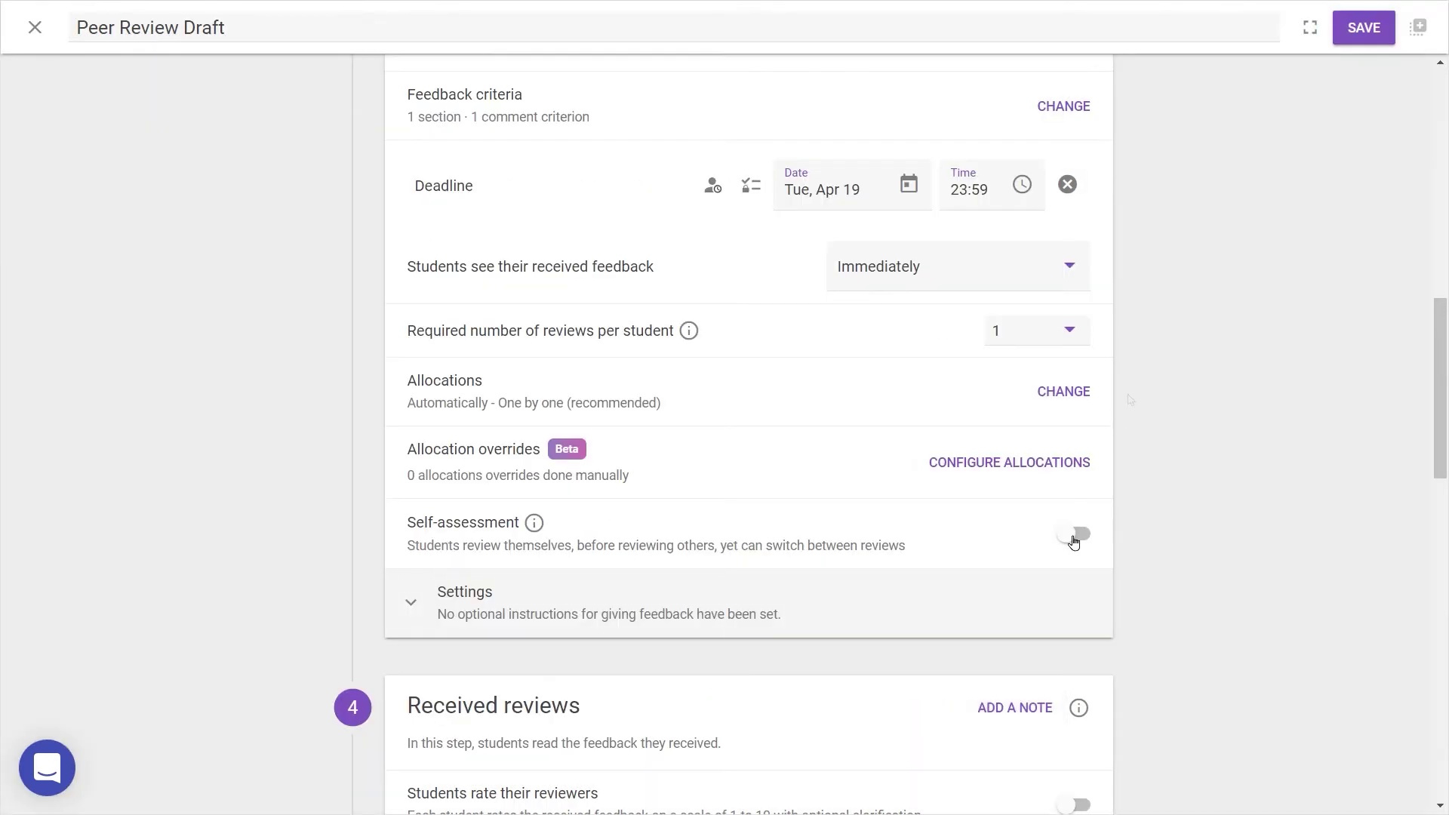
Turn on self-assessment for the Given reviews step.
click(1073, 537)
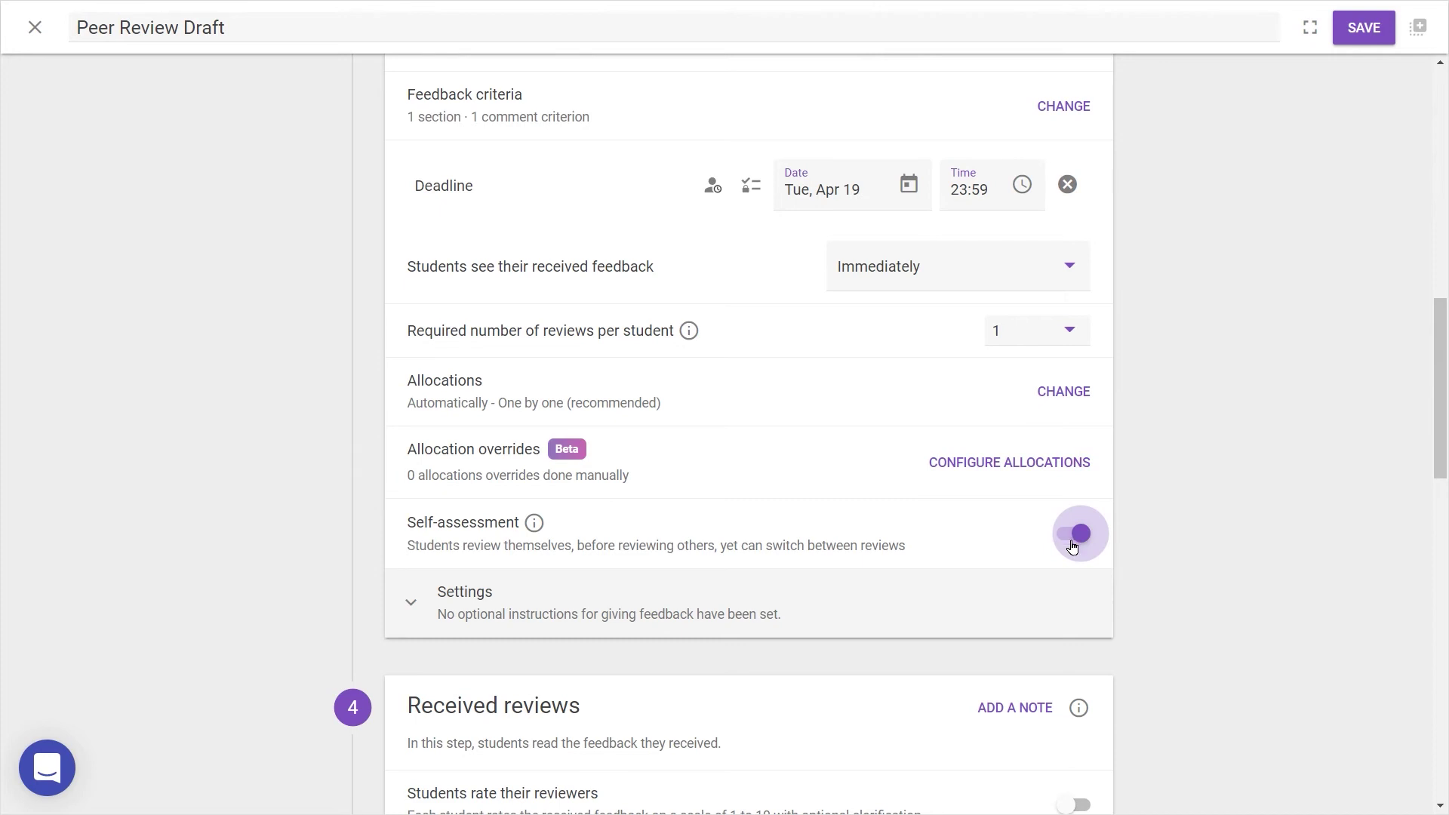
click(1023, 611)
scroll(1158, 605, down, 2)
scroll(1158, 605, down, 2)
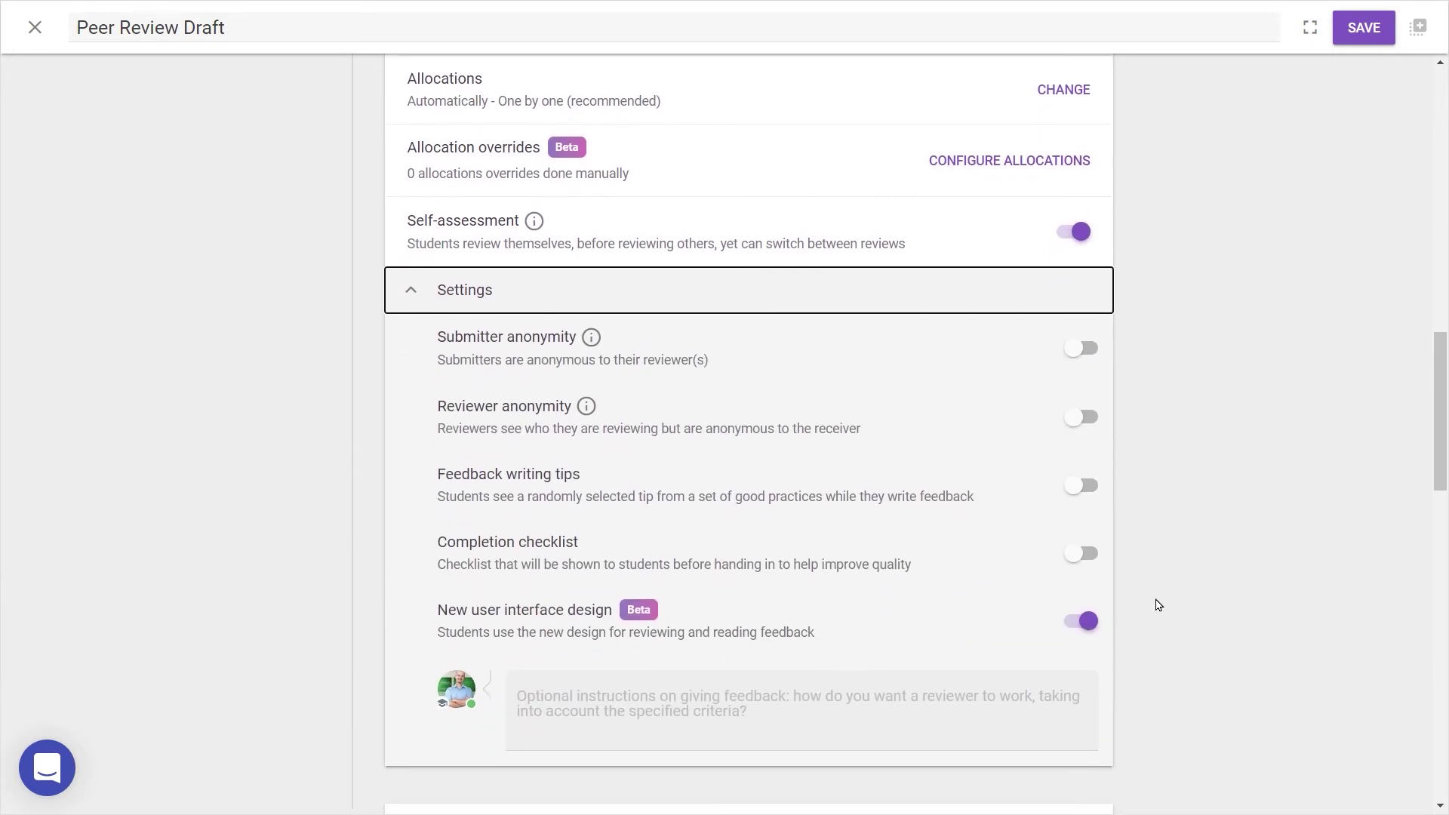
Make submitters and reviewers anonymous and enable feedback writing tips.
click(1093, 349)
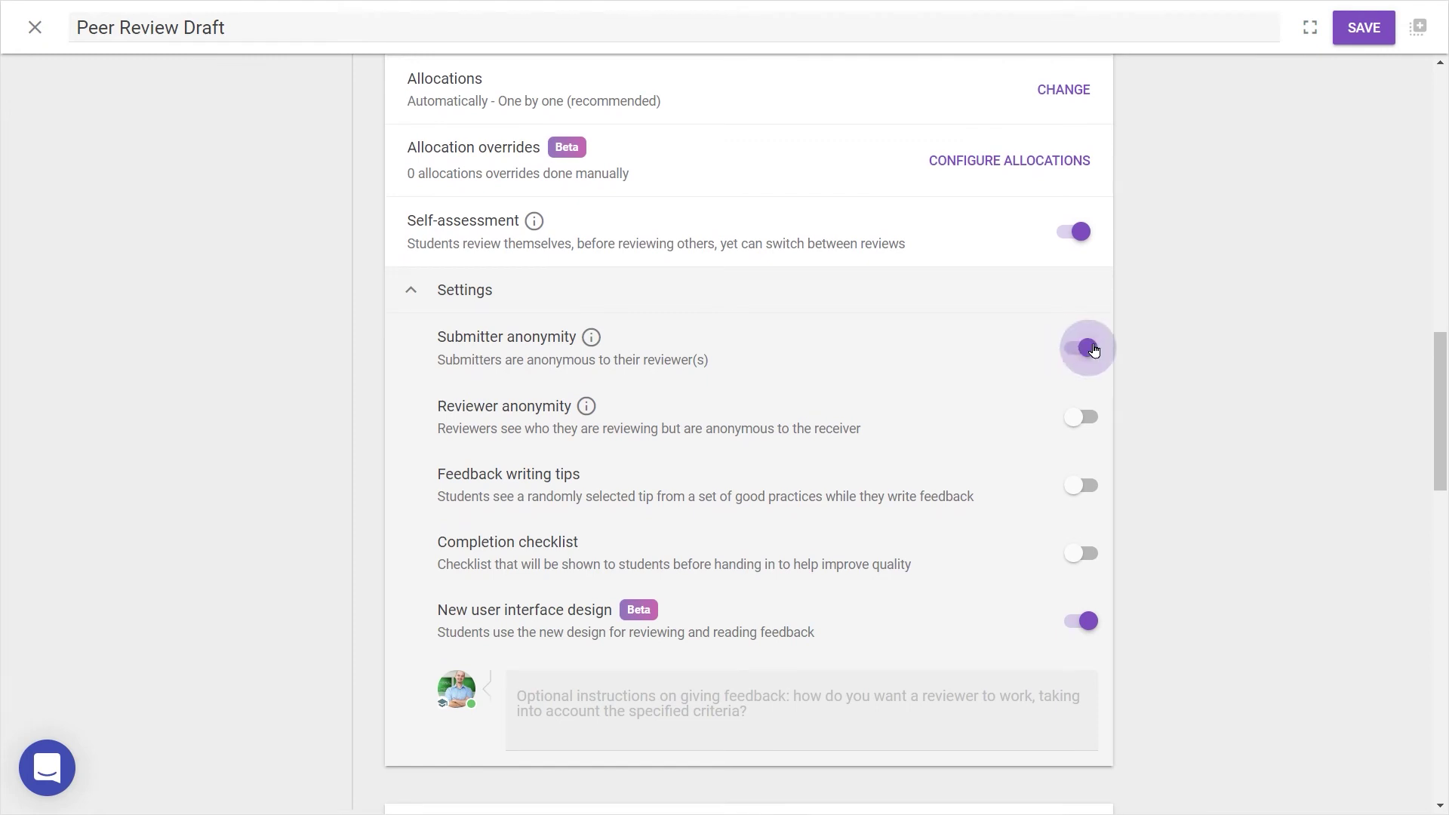
click(1093, 420)
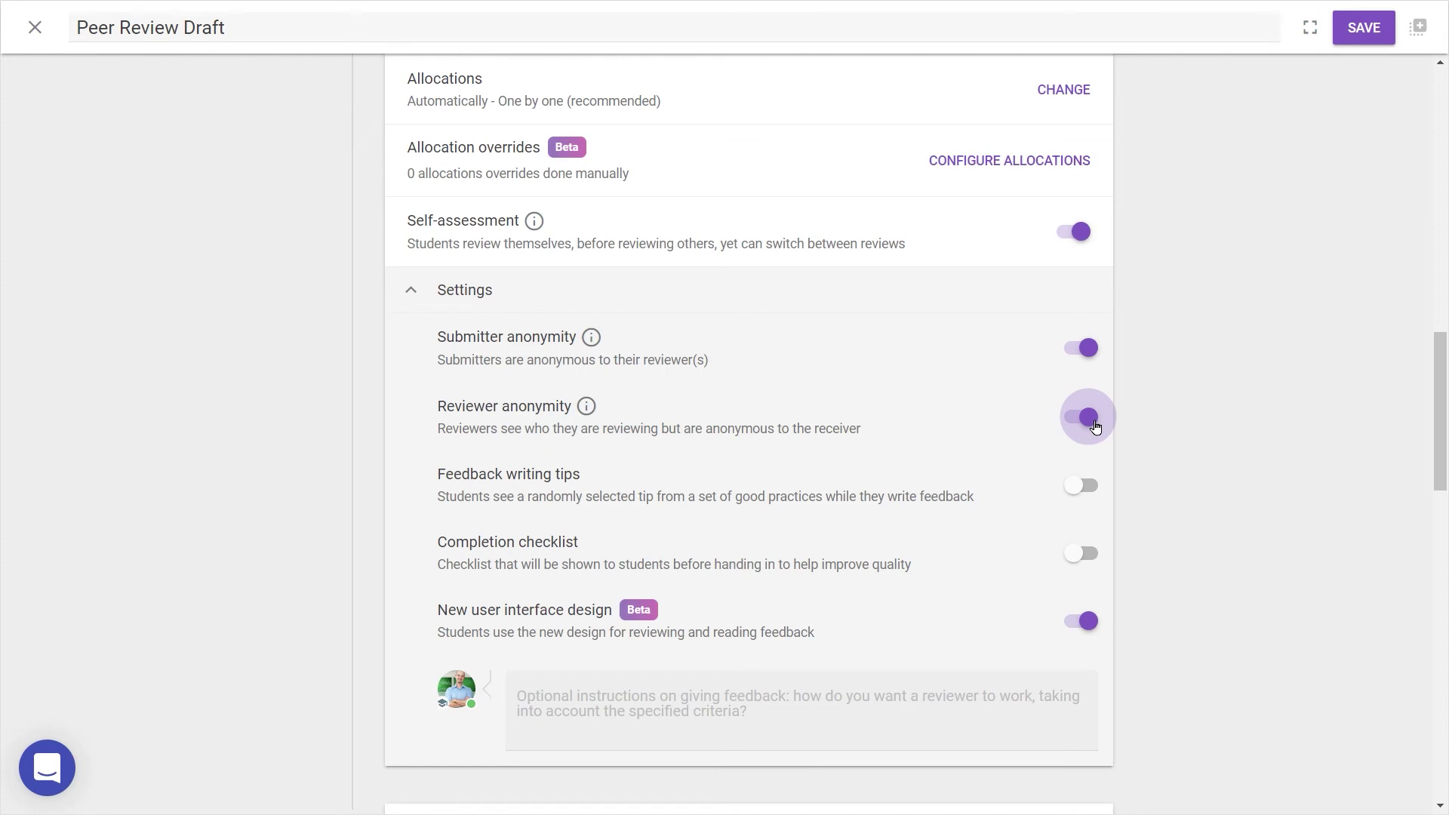
click(1087, 491)
scroll(1056, 528, down, 3)
click(1065, 747)
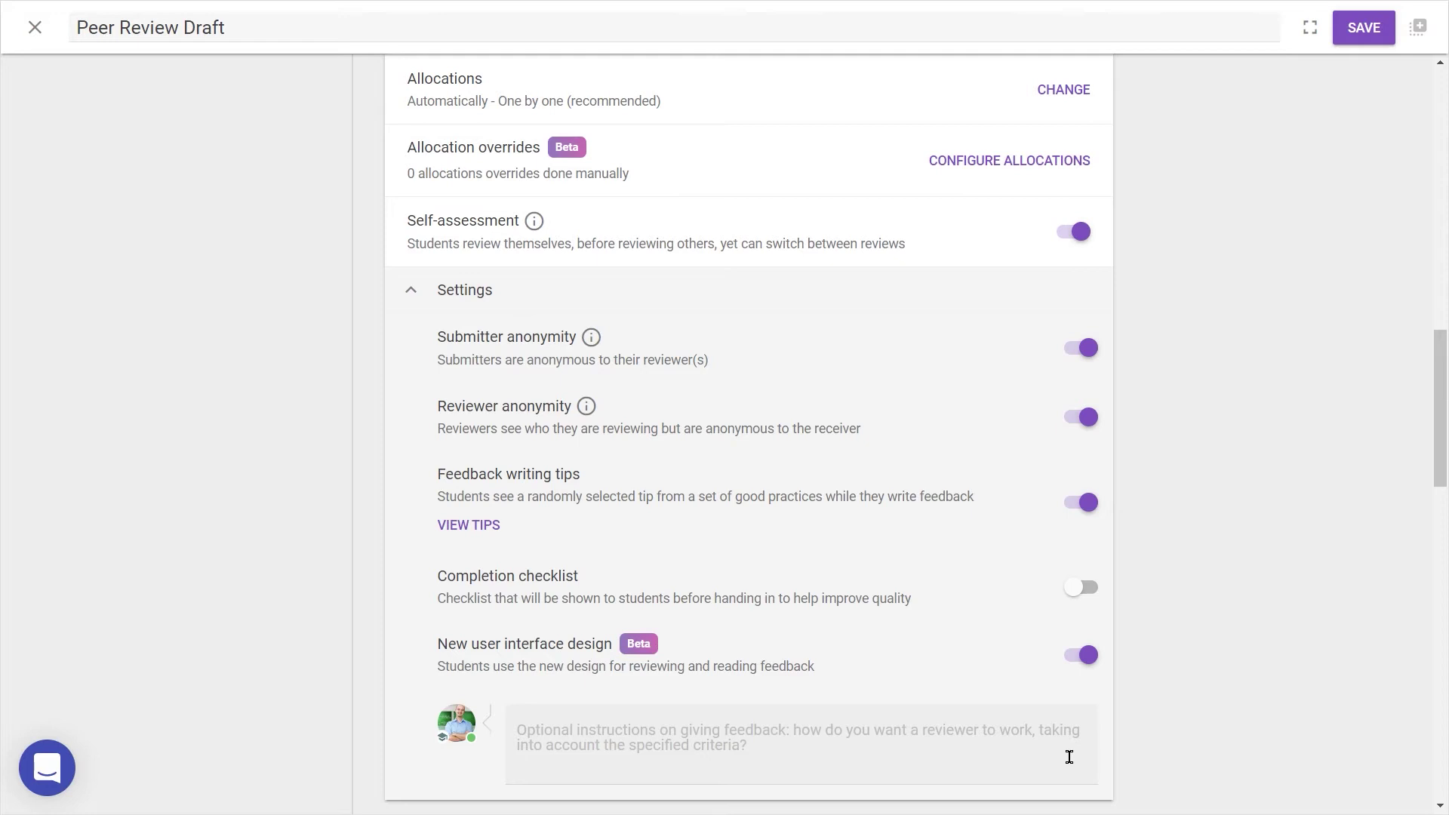
Enable students rating their reviewers on a 1–10 scale in Received reviews.
click(236, 320)
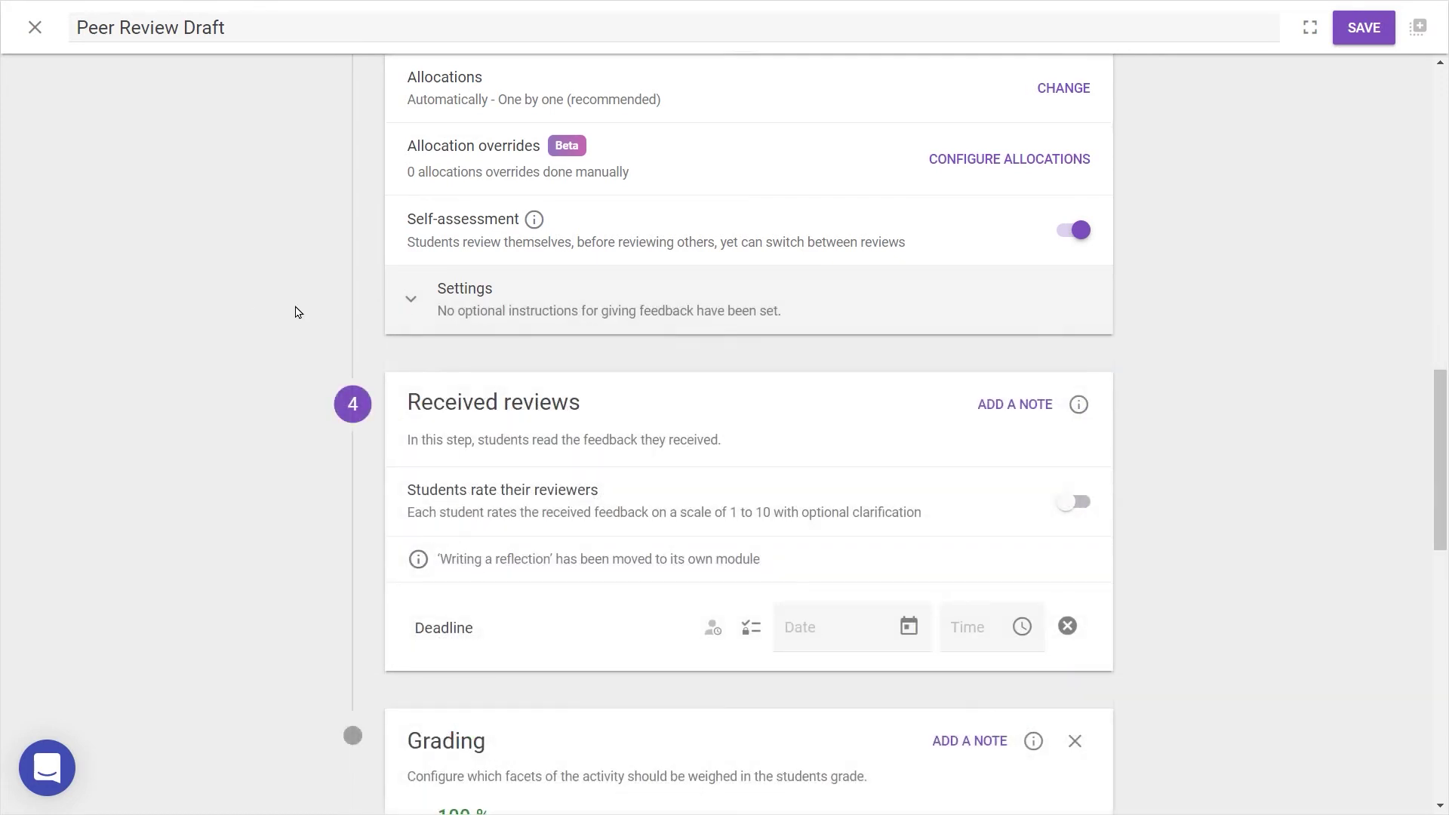
scroll(296, 312, down, 2)
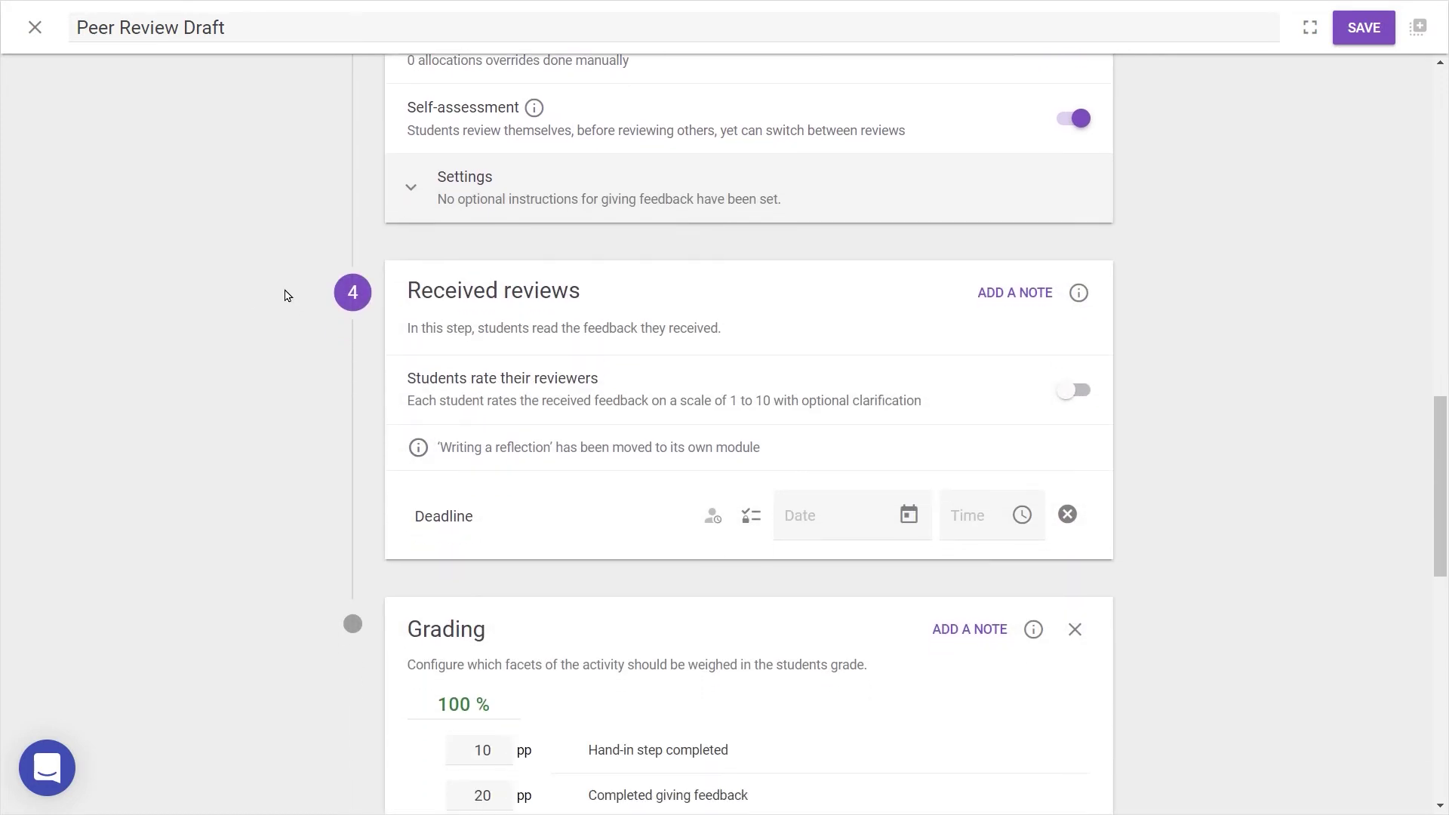
click(1086, 390)
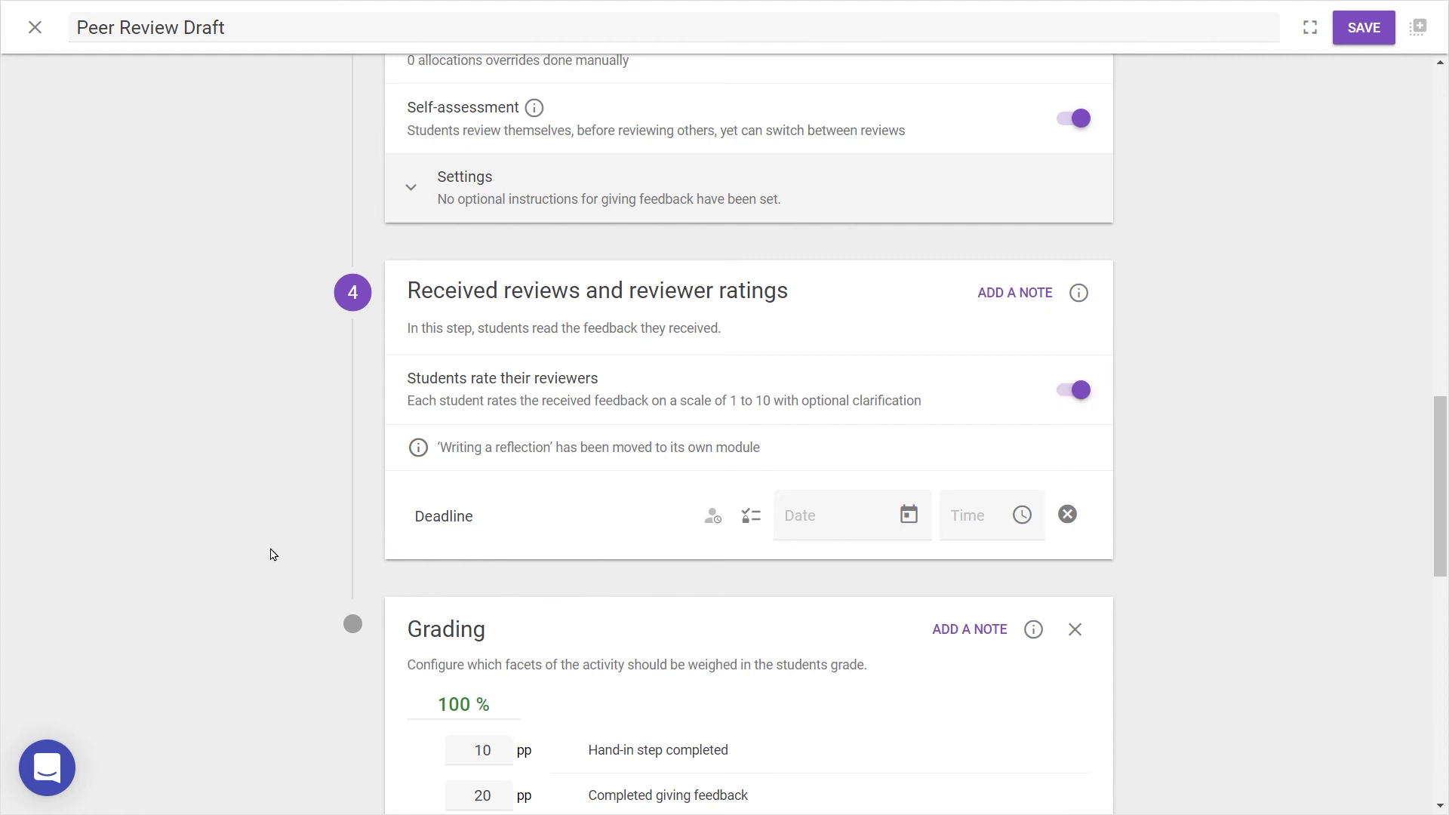
scroll(271, 550, down, 3)
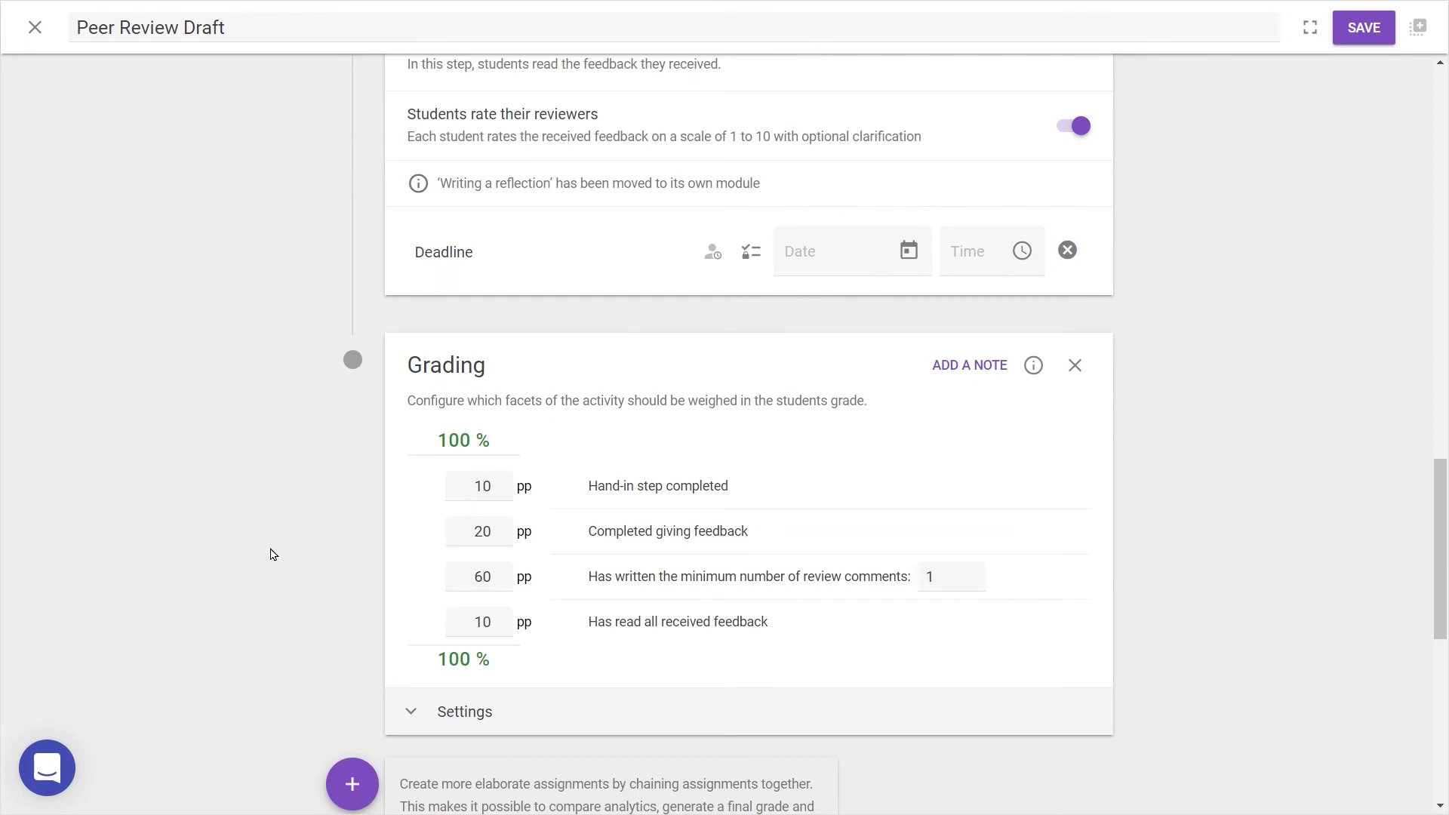
Add the 'Reflect on the activity' module as step 5 with a 1–5000 word requirement.
scroll(273, 554, down, 3)
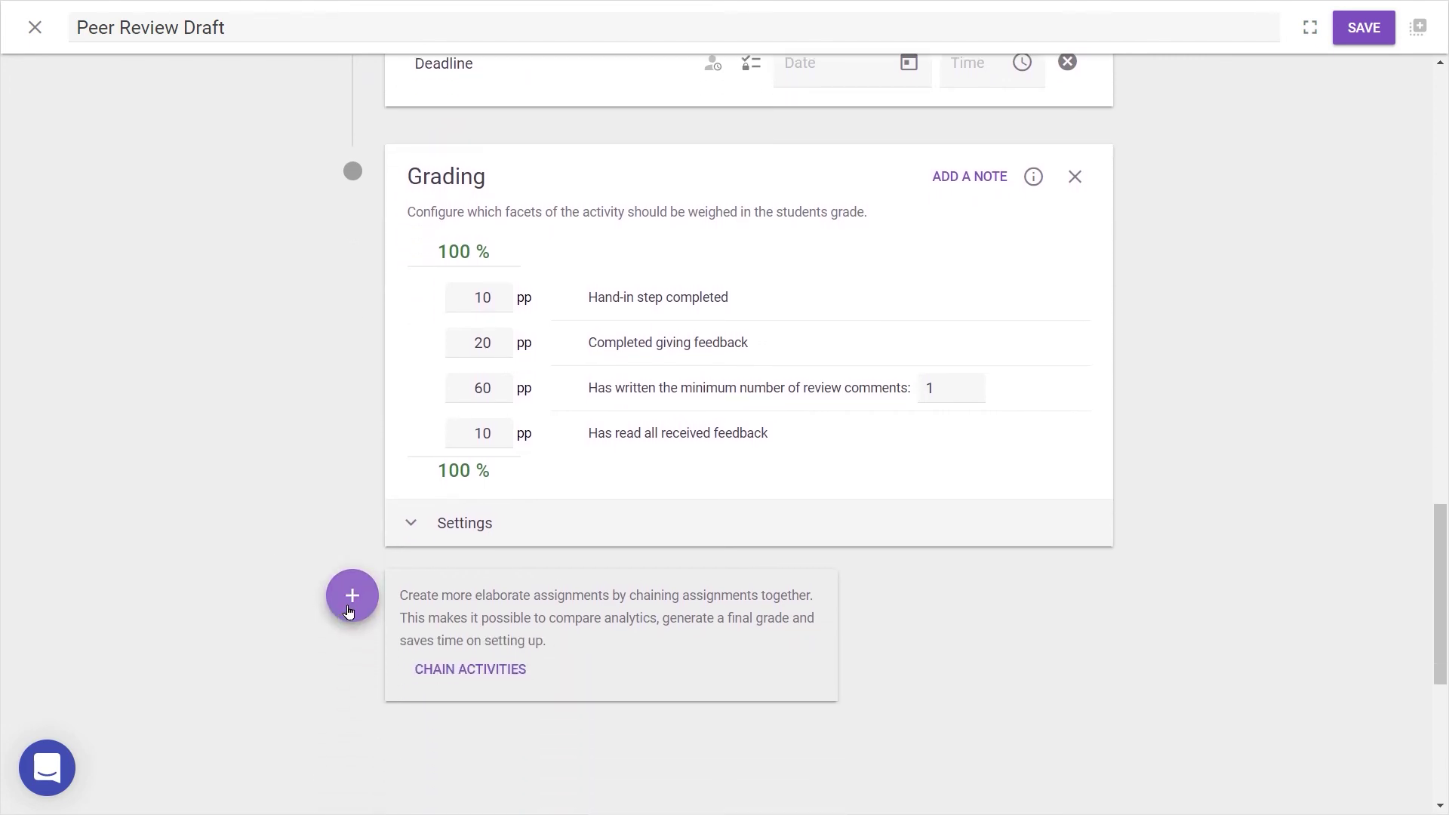
click(349, 611)
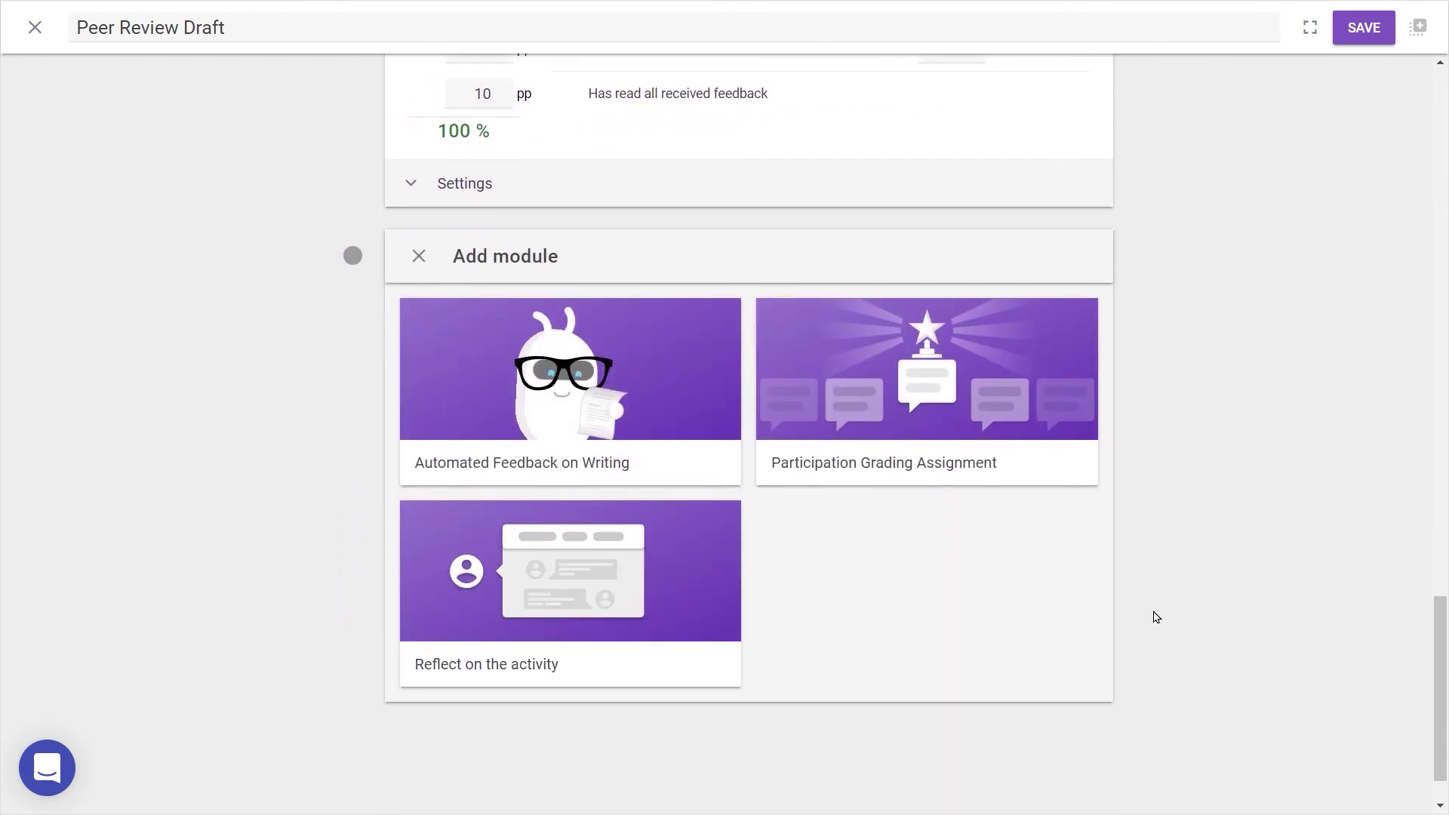
click(680, 617)
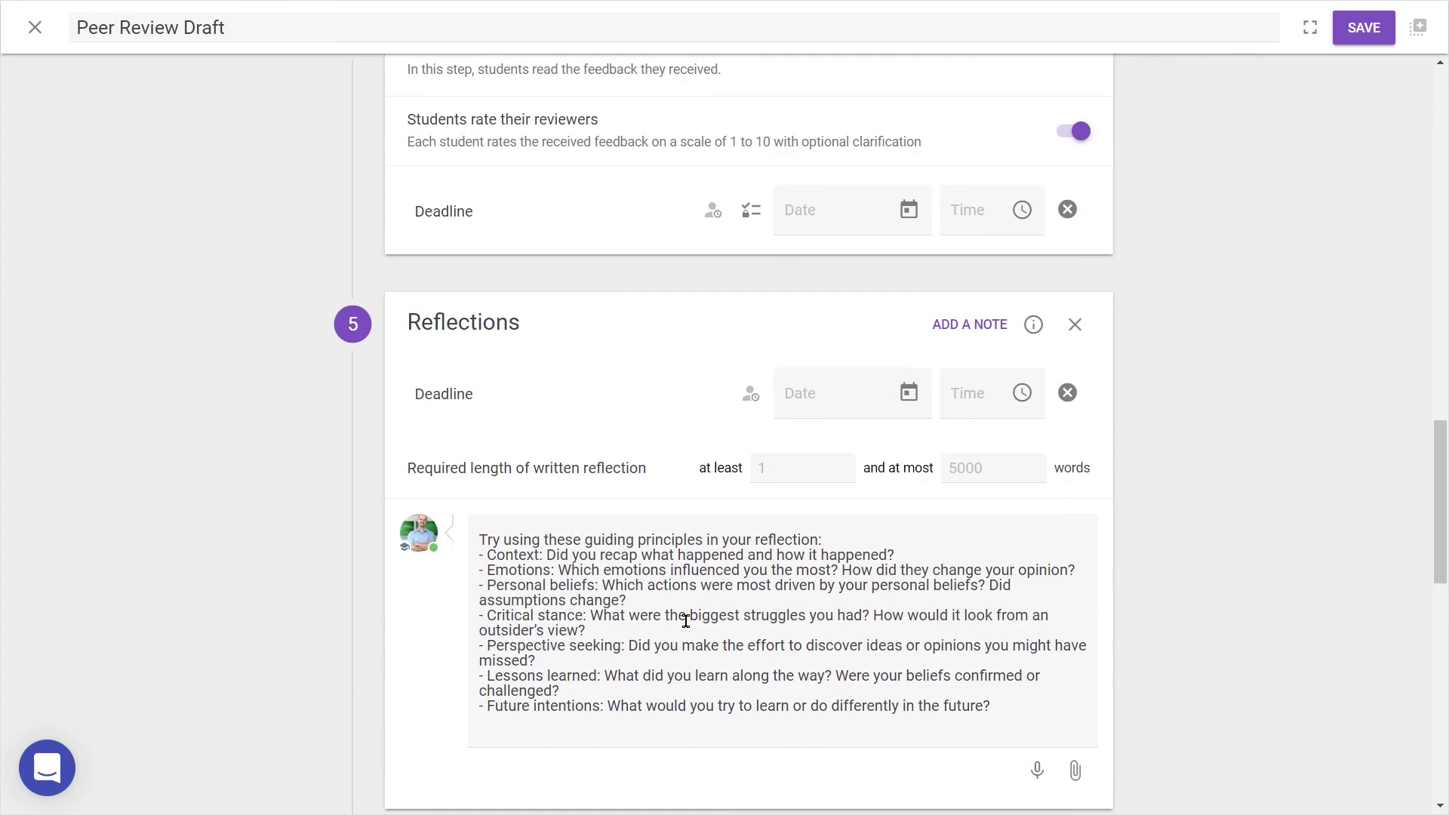
scroll(313, 566, down, 2)
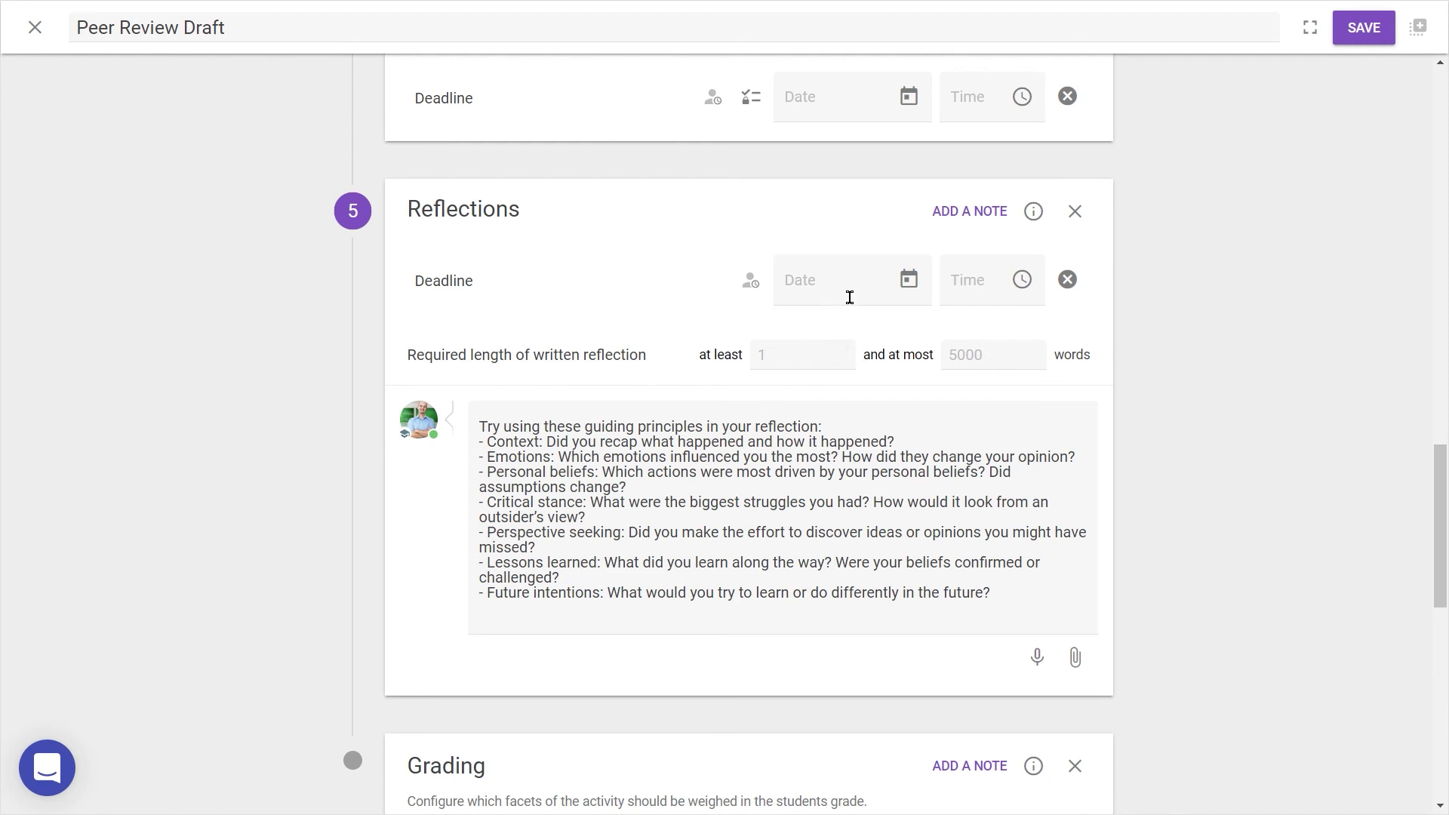
click(797, 368)
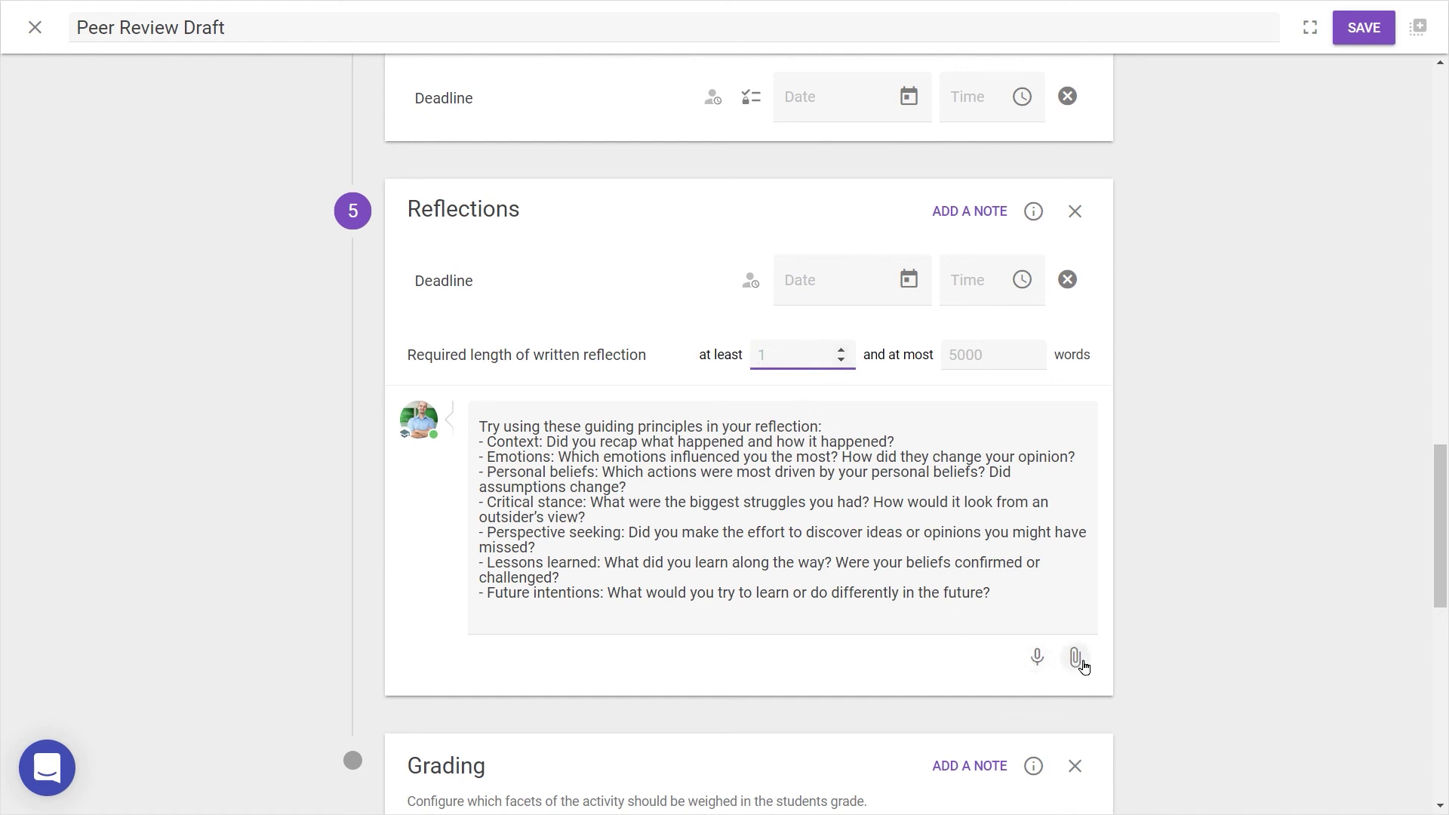
Reveal the inactive grading rows, then save the Peer Review Draft activity.
click(1162, 655)
scroll(1162, 655, down, 8)
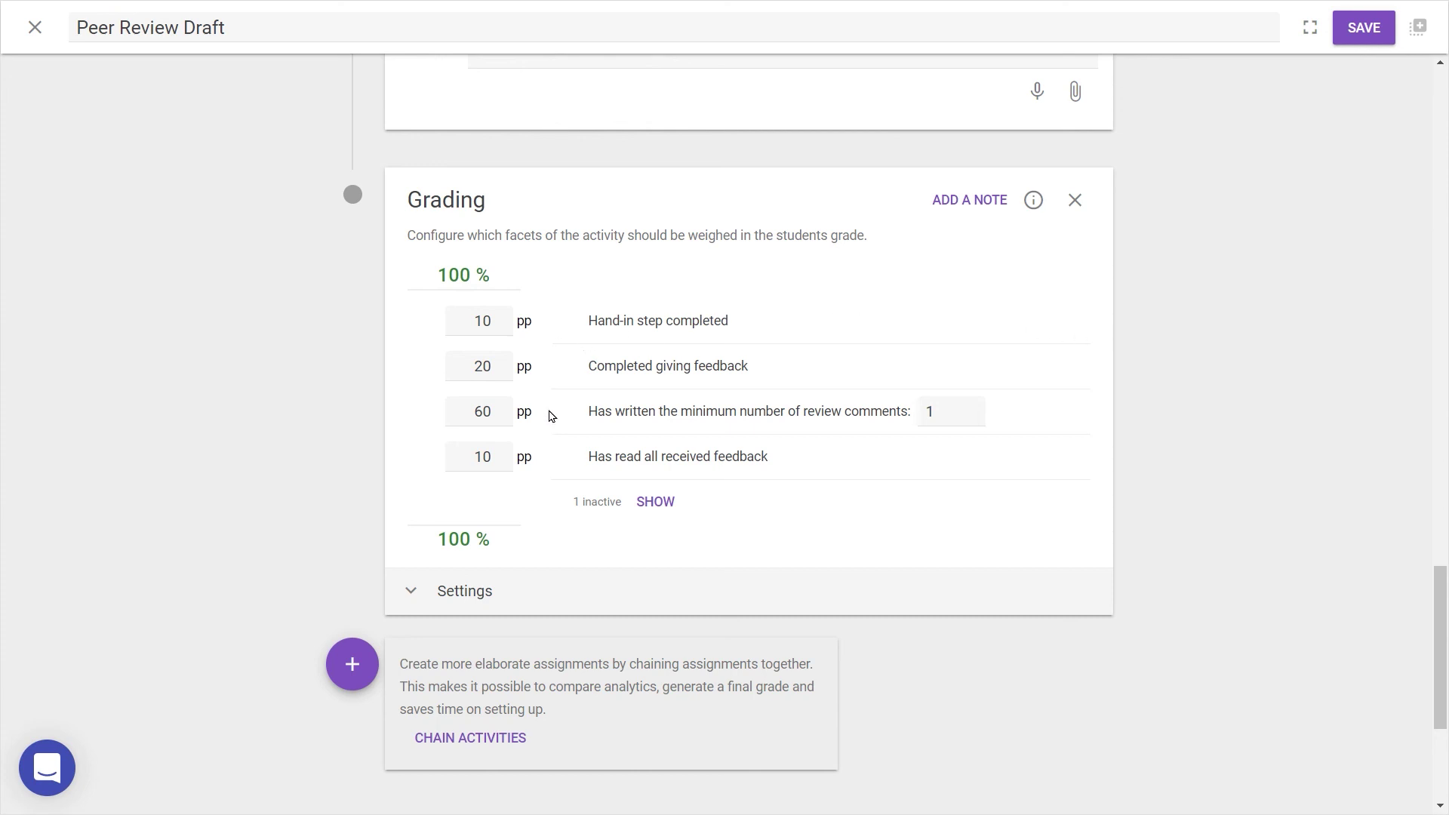
click(674, 504)
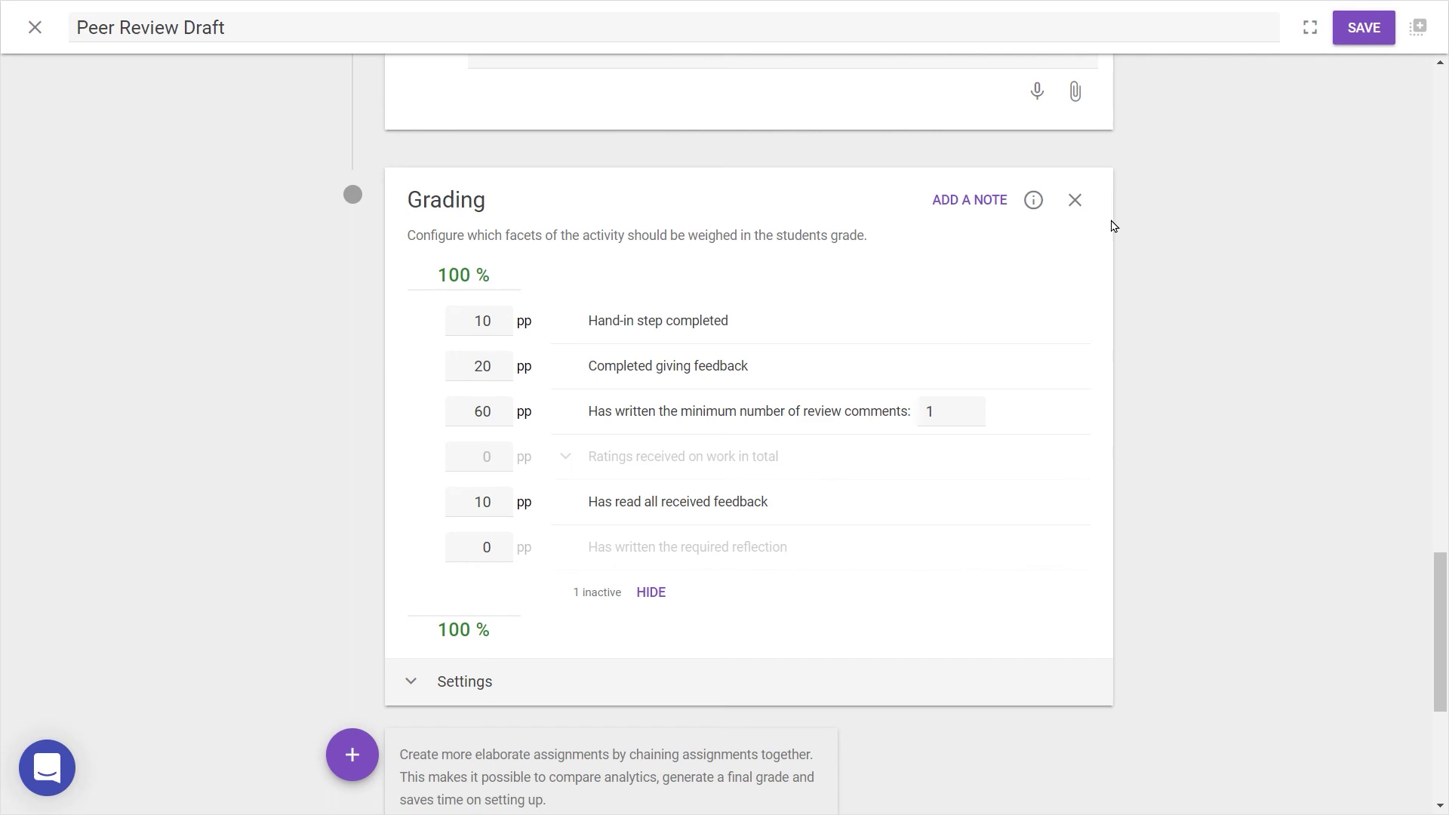
click(1355, 31)
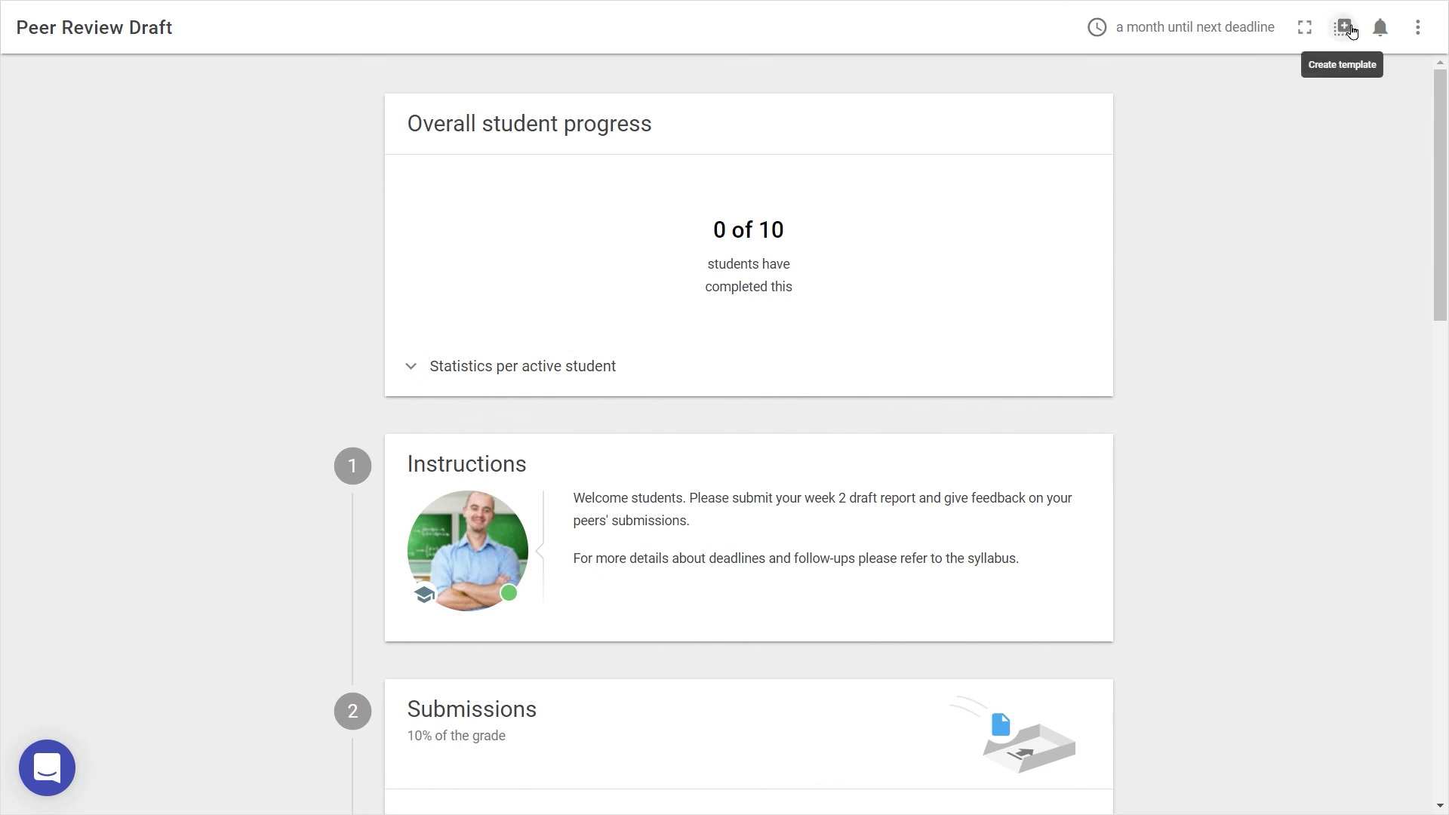
click(1349, 29)
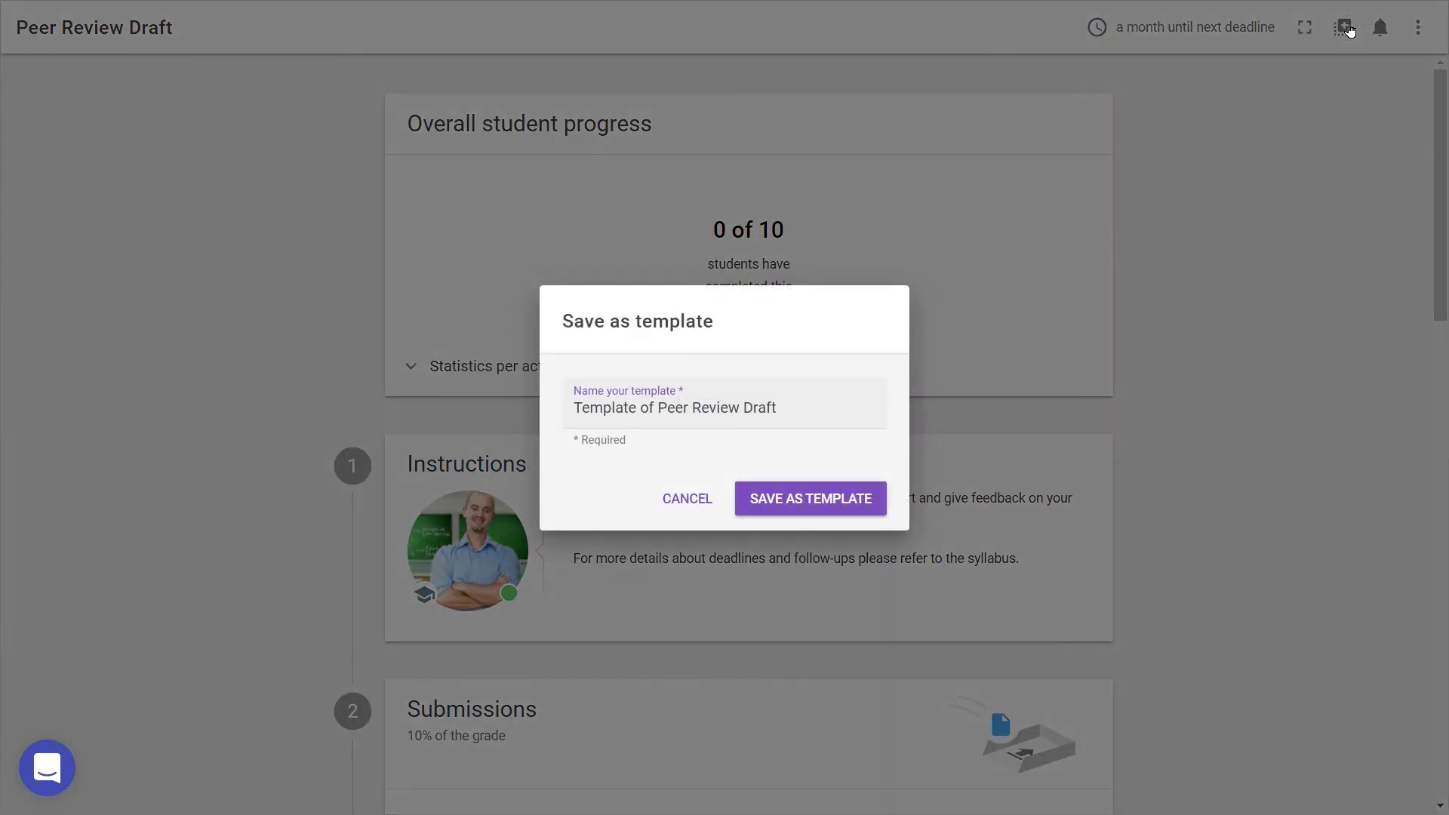
click(696, 497)
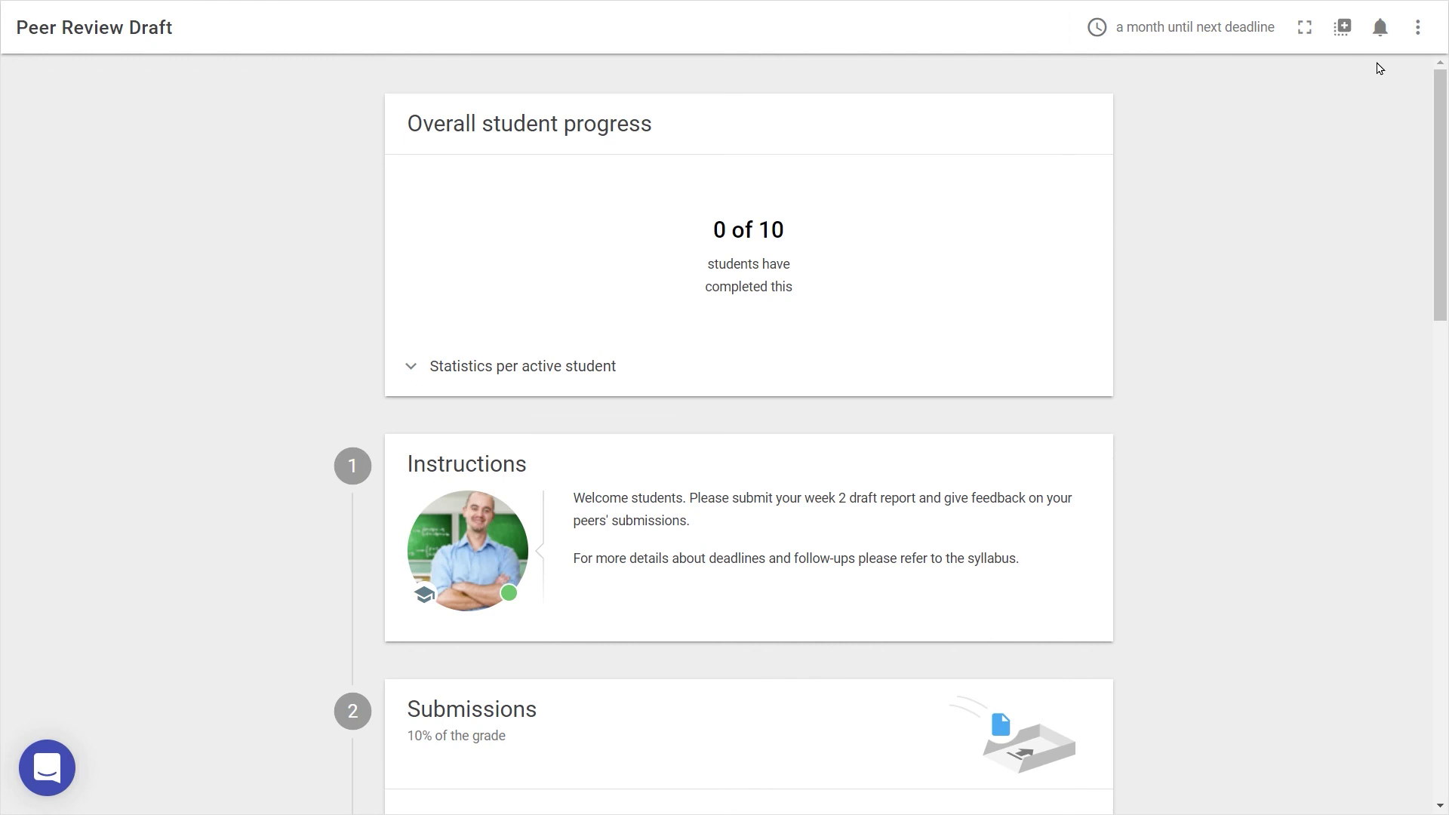
click(1417, 27)
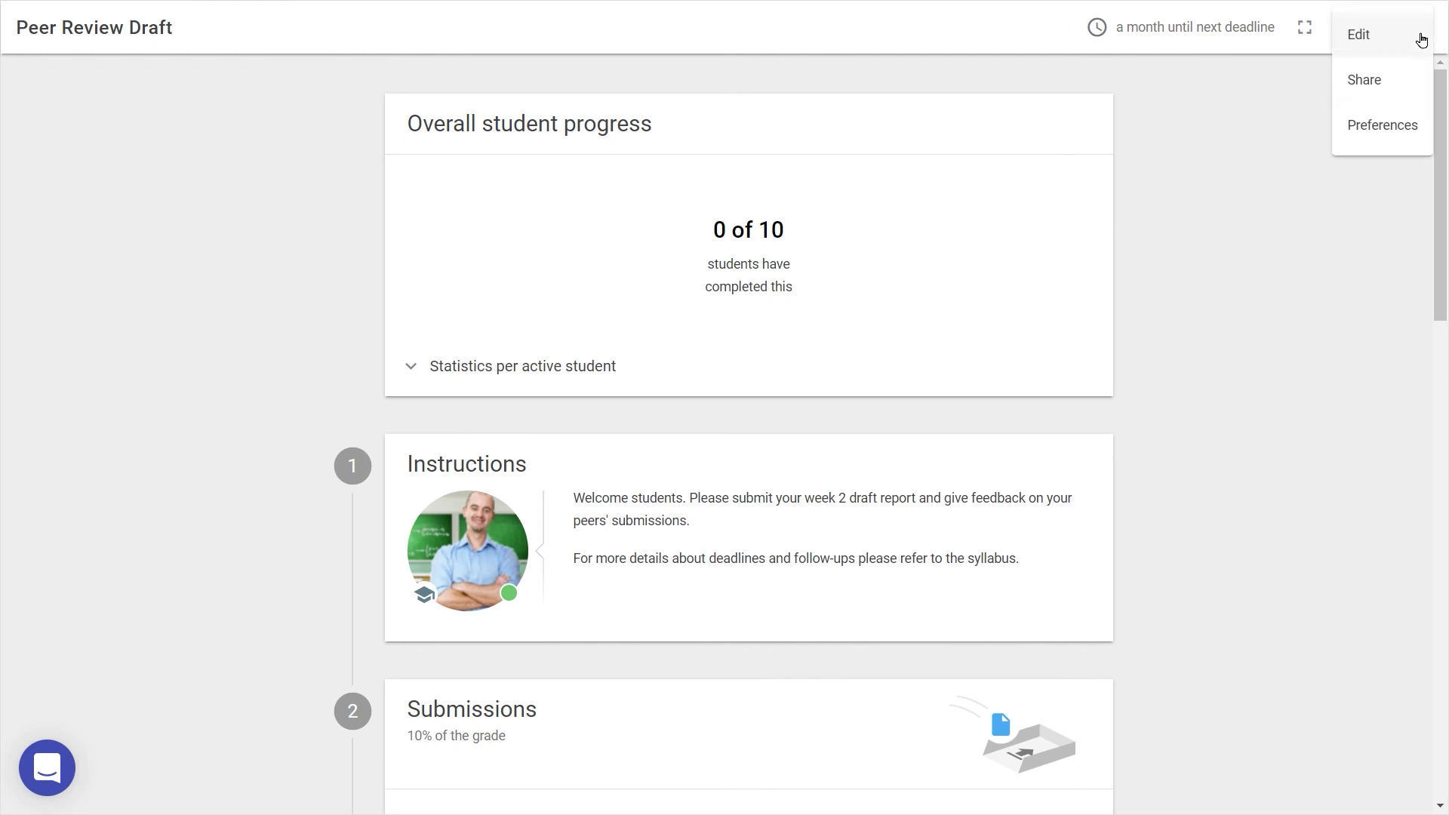
click(1396, 81)
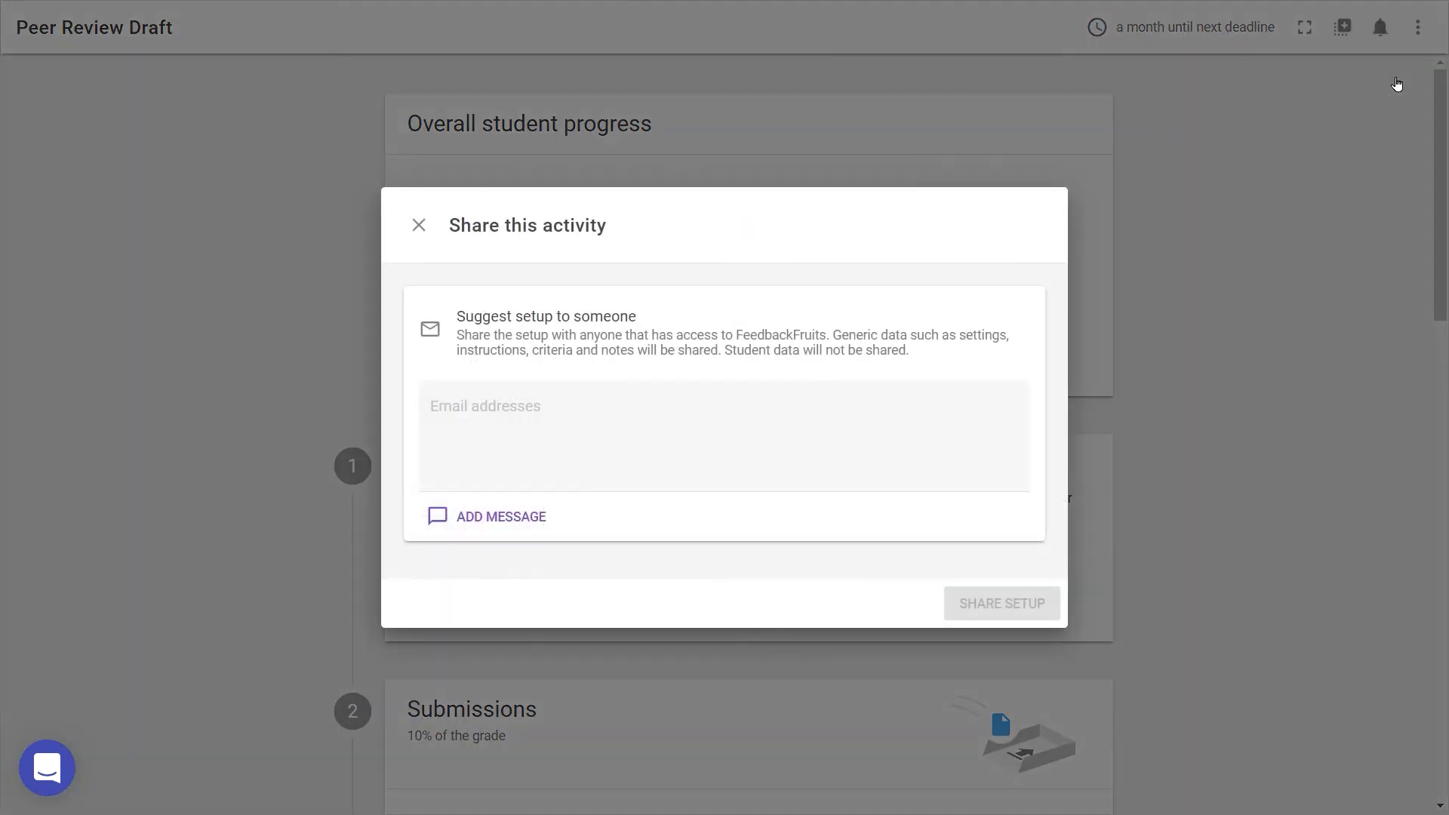
click(1306, 240)
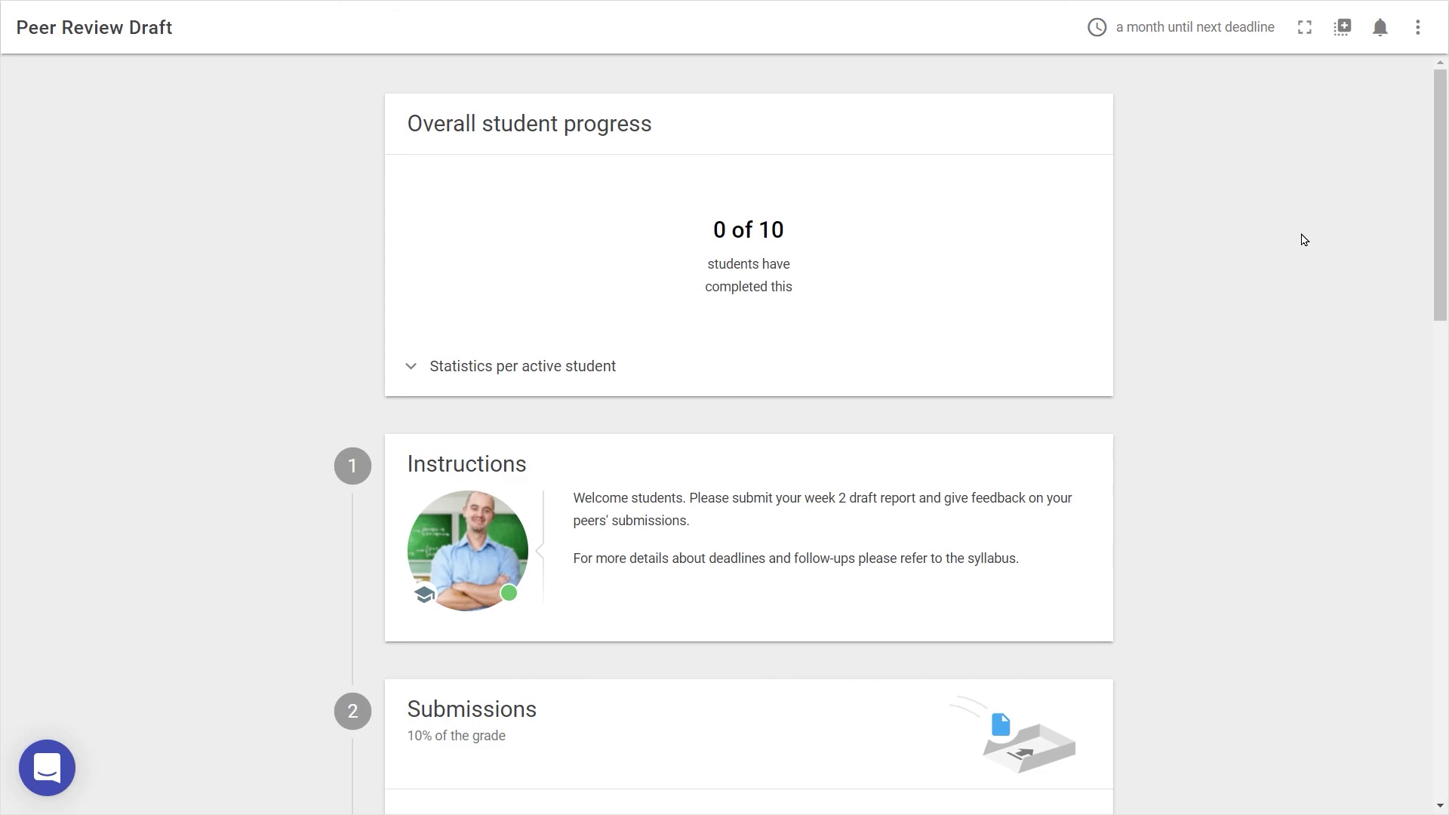